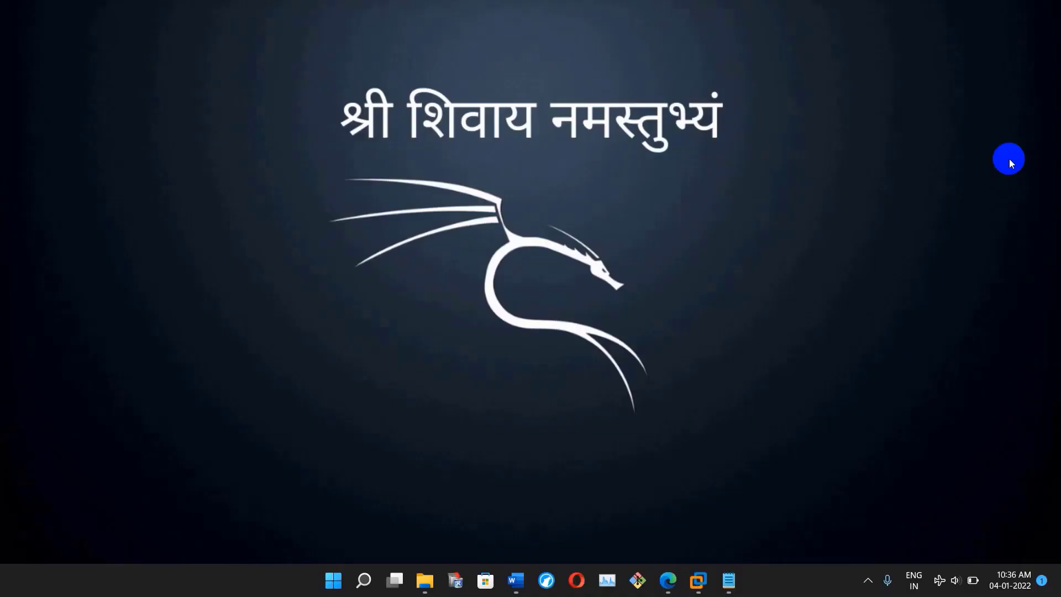
- Bring the Ubuntu_21.10_VM_Linux guest to the front and show its Activities overview
mouse_move(698, 580)
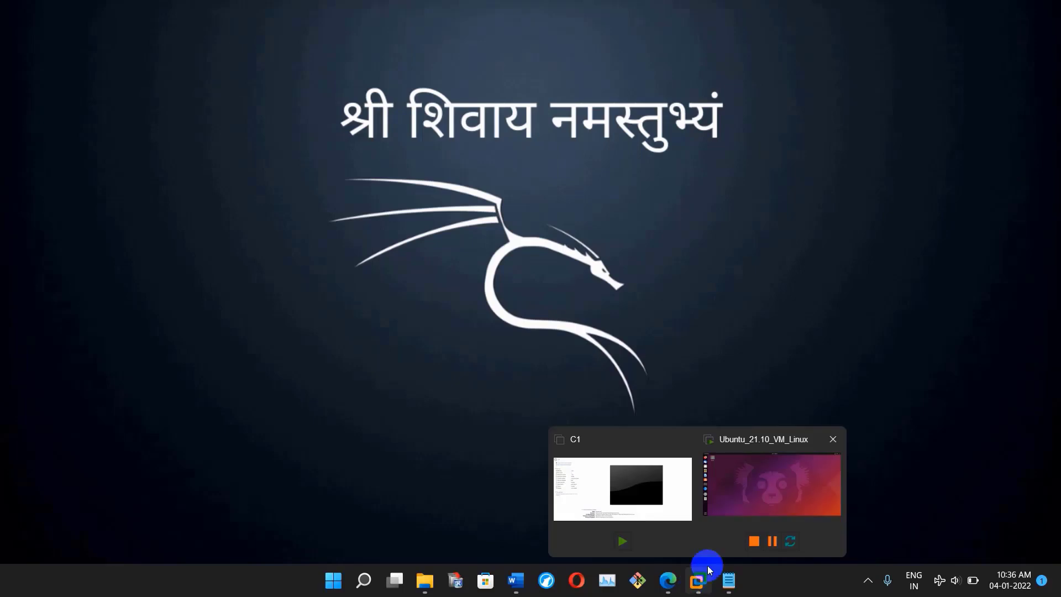
click(773, 499)
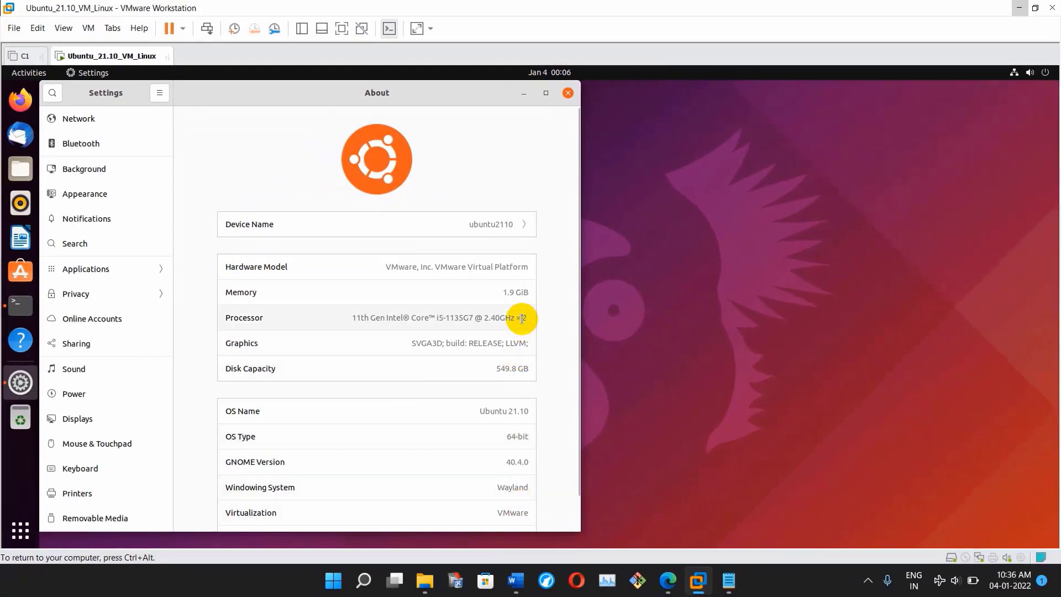
key(super)
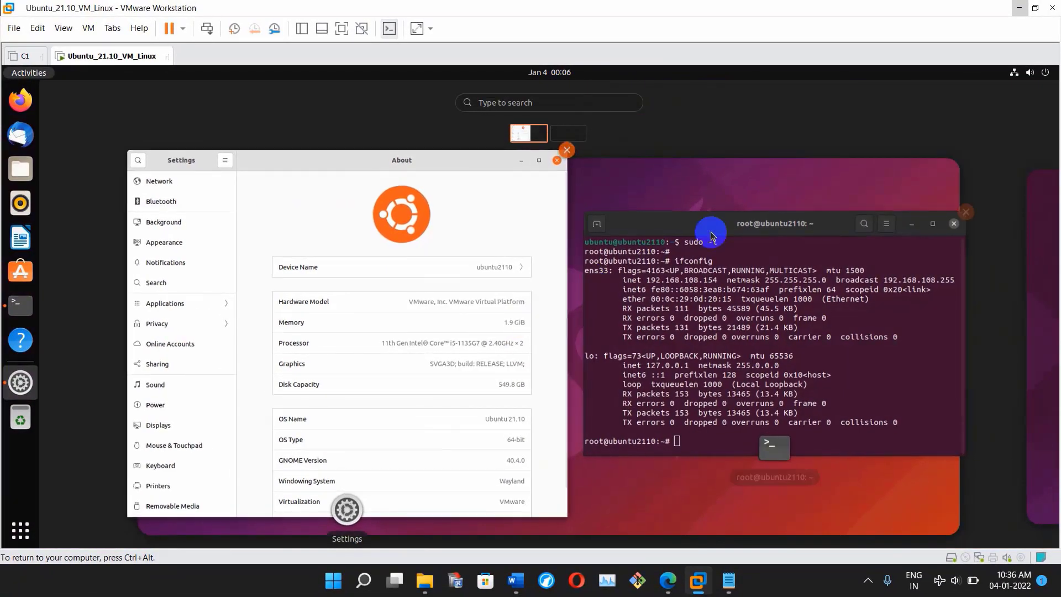
- Place the root terminal right of Settings and highlight IP 192.168.108.154 in ifconfig output
click(651, 249)
drag(412, 142, 744, 108)
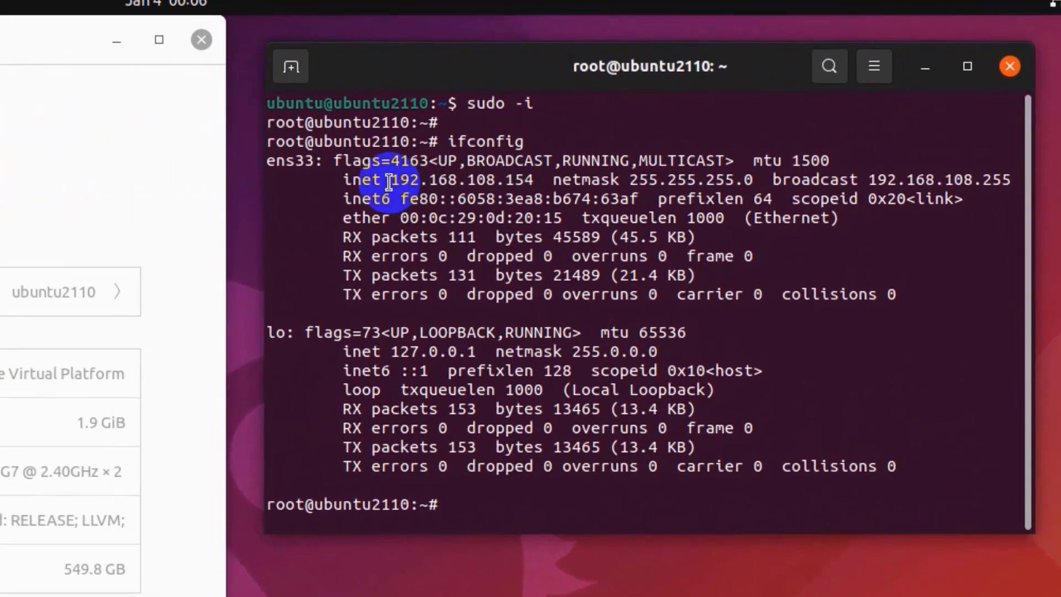
drag(389, 181, 541, 182)
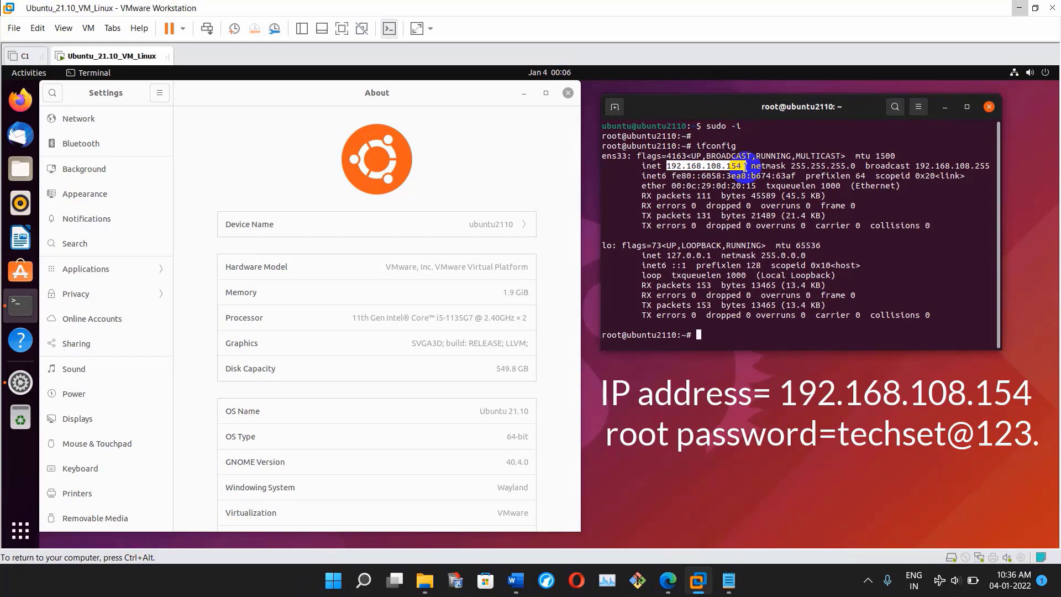
click(1029, 72)
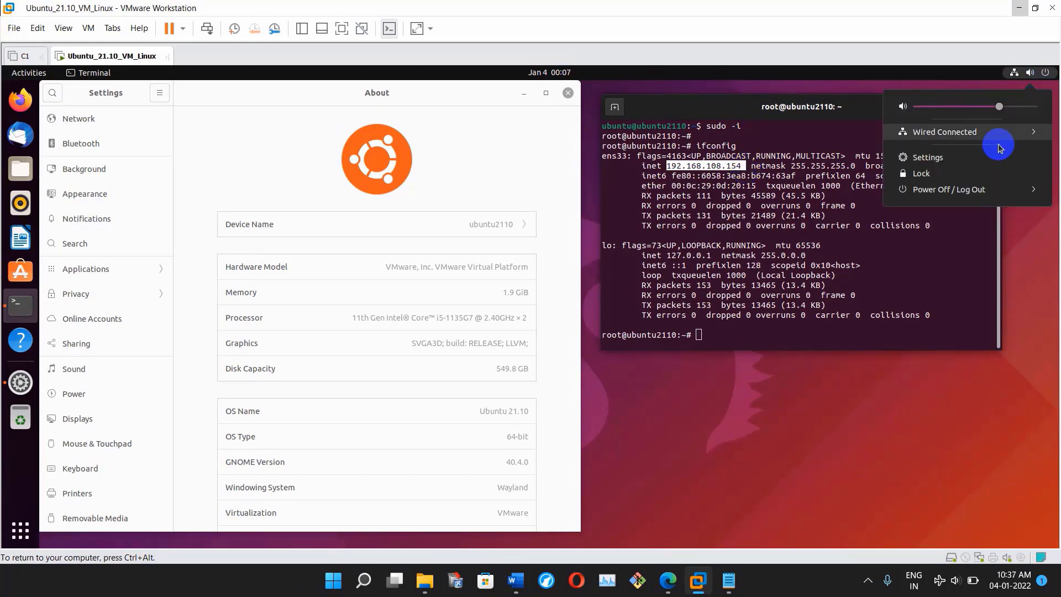
- Log out of the Ubuntu session from the system menu and confirm
click(971, 189)
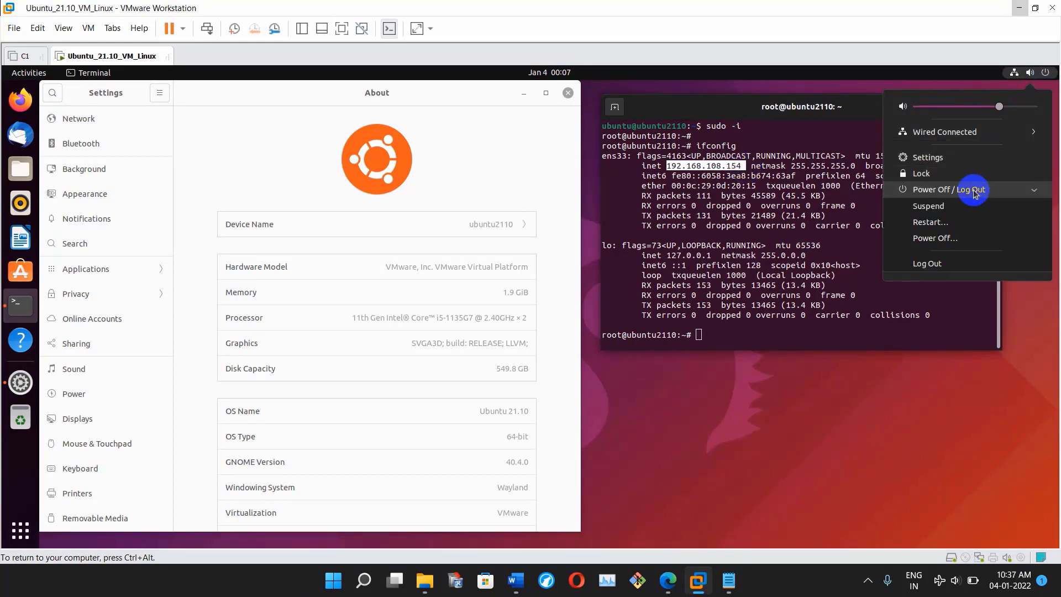
click(934, 269)
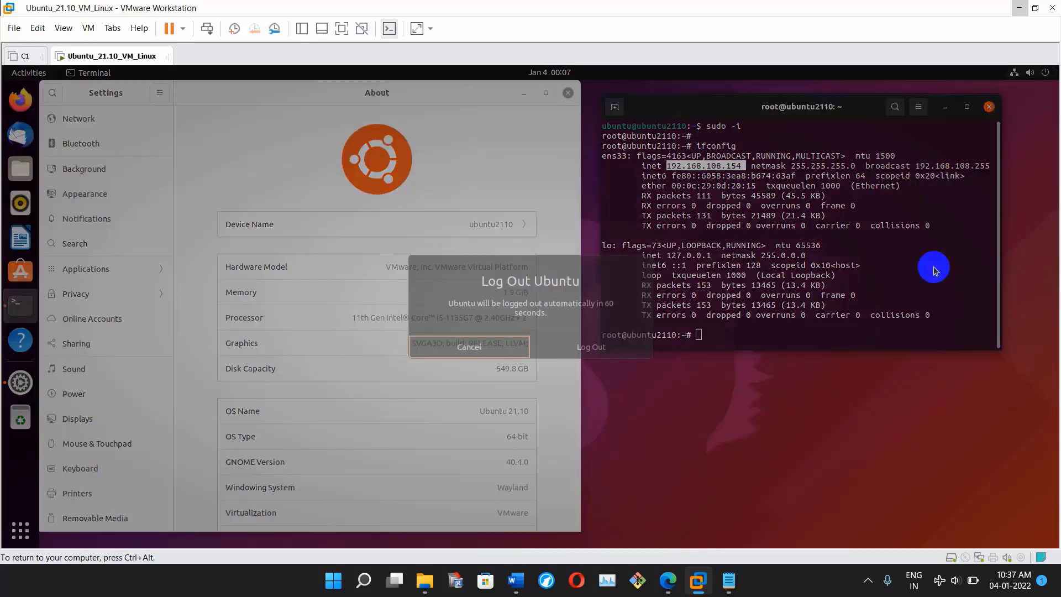
click(584, 349)
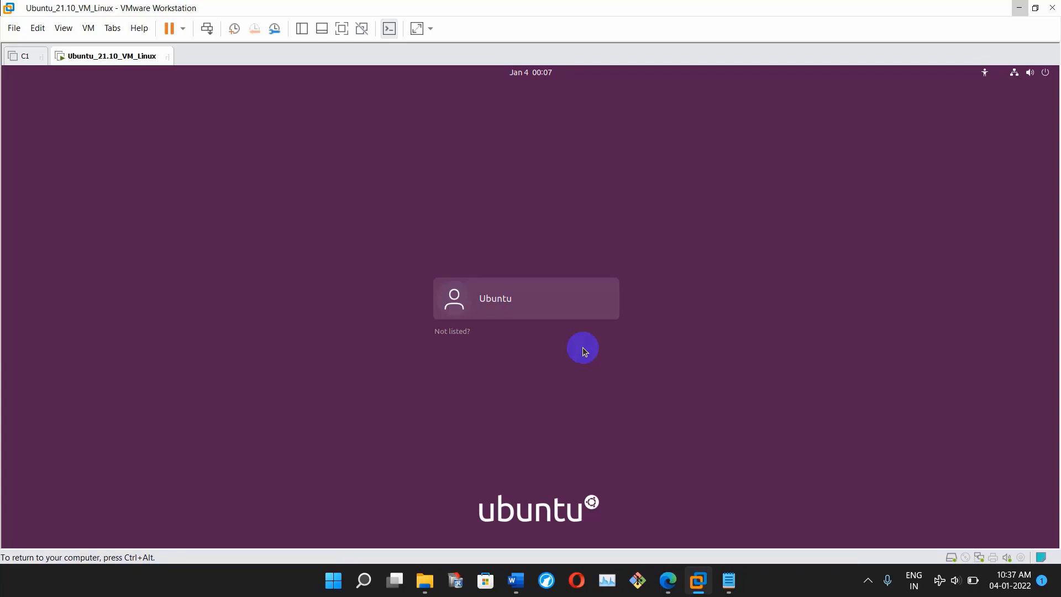
- Attempt to sign in as the Ubuntu user twice with a password; both attempts fail
click(540, 315)
text(**********)
key(Return)
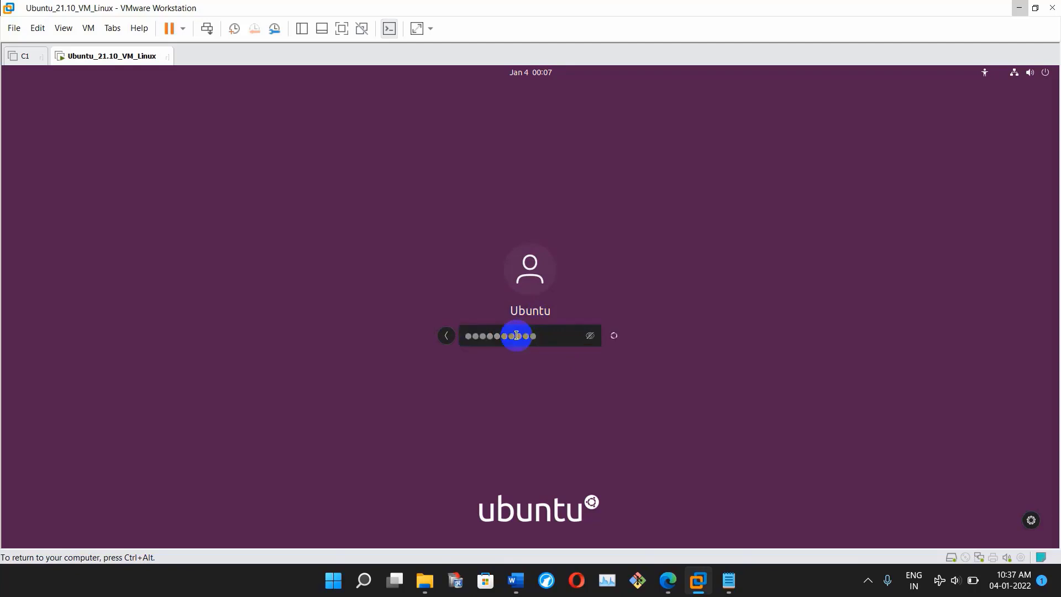
text(********)
key(Return)
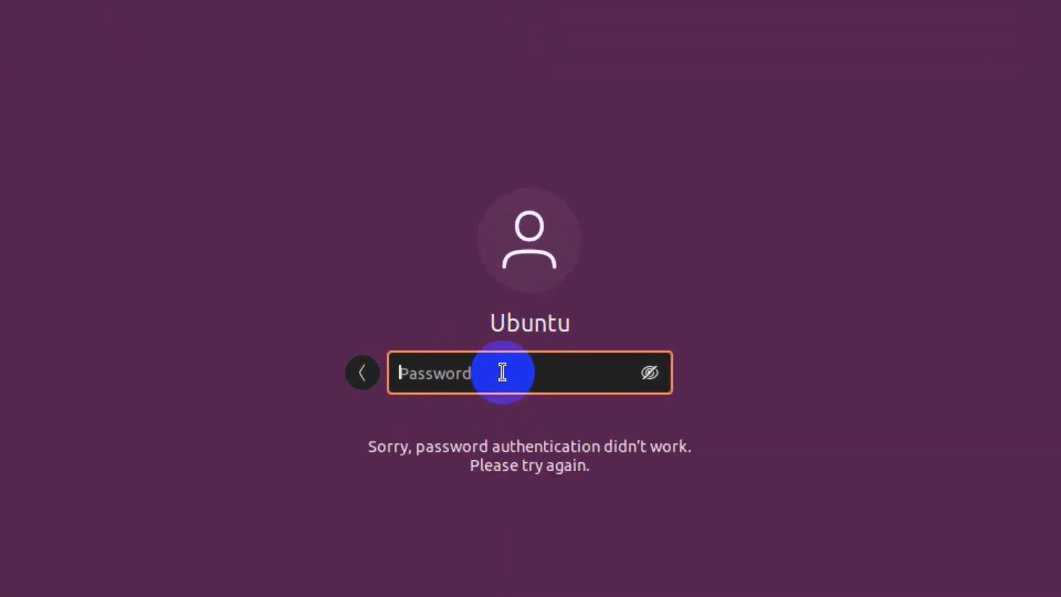
click(367, 375)
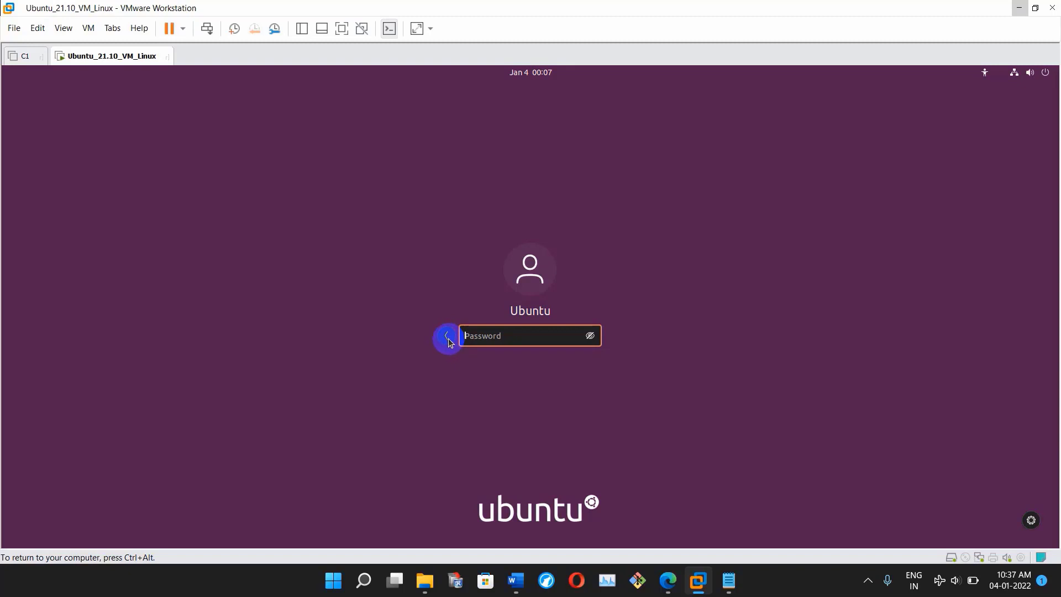
- Try signing in via 'Not listed?' as user root with the root password, then retry after rejection
click(447, 336)
click(451, 333)
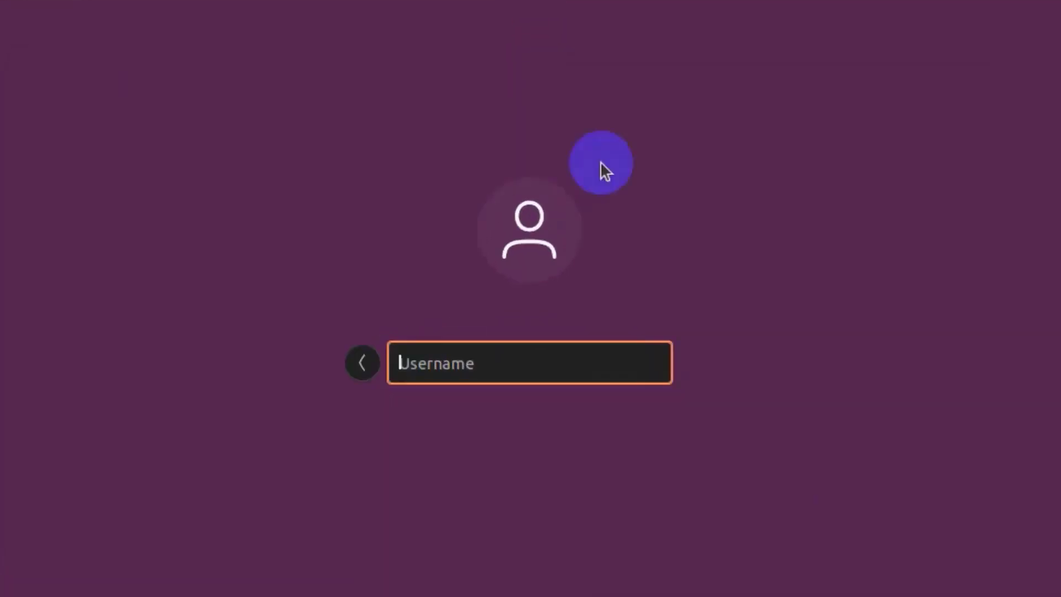
text(root)
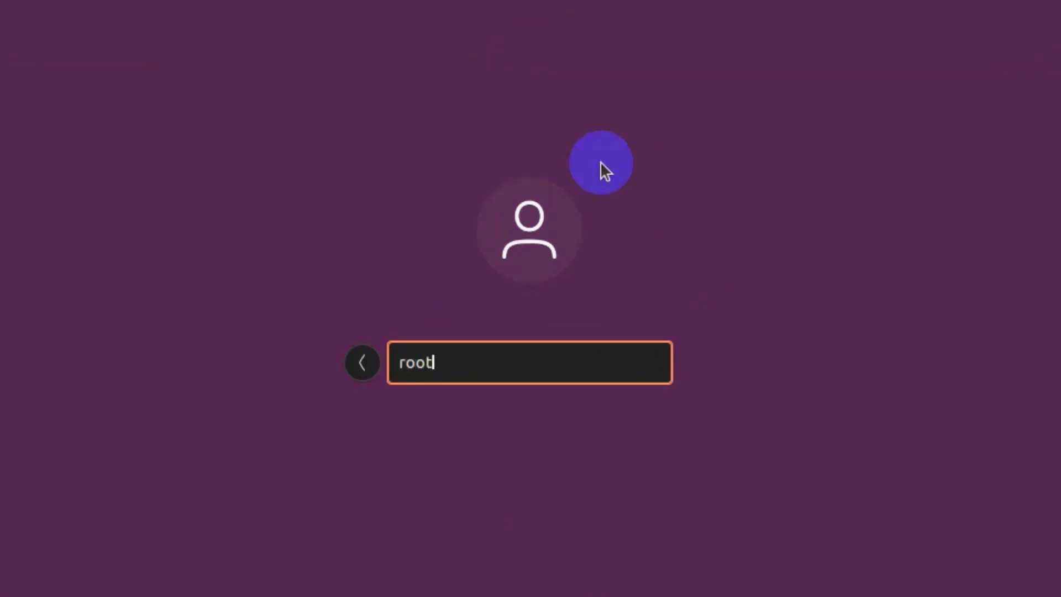
key(Return)
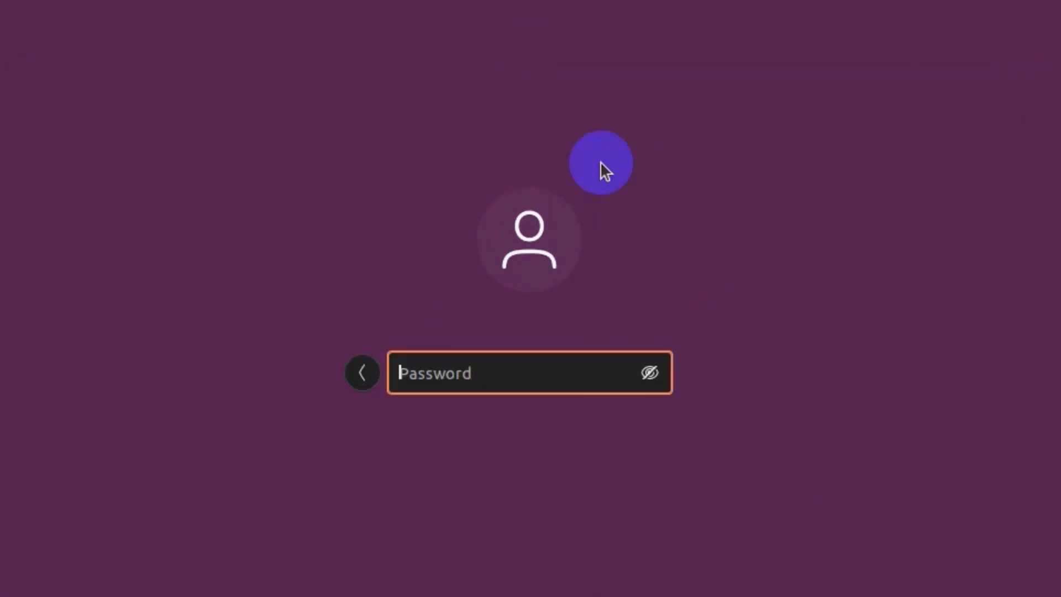
text(********)
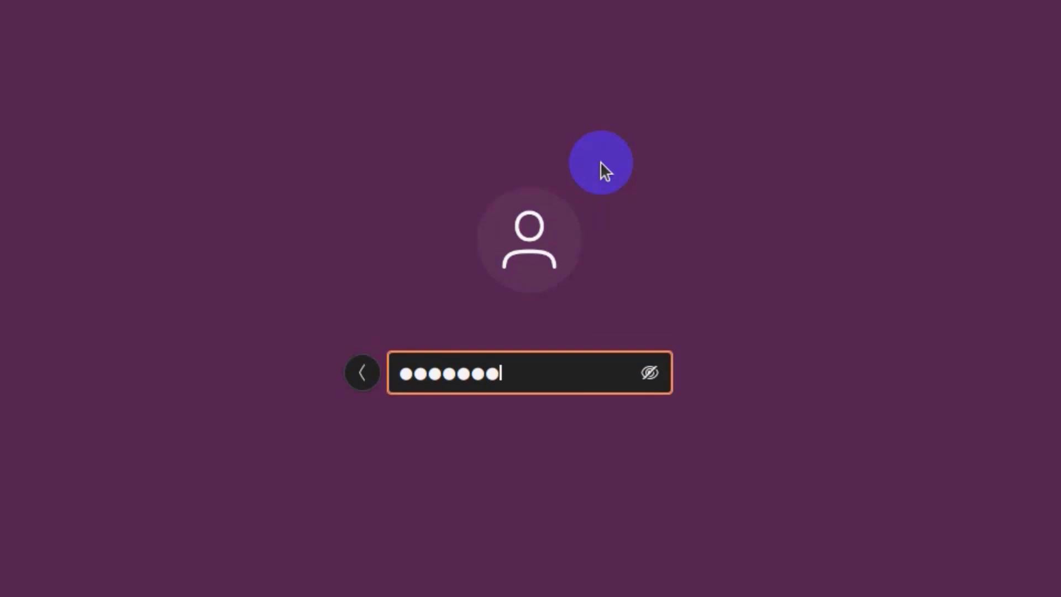
key(Return)
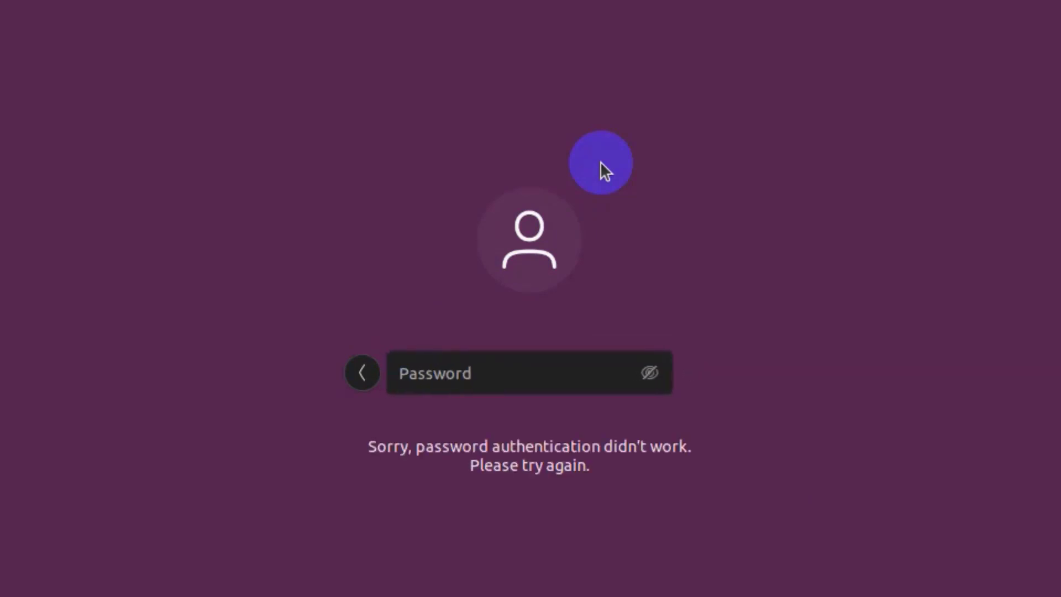
click(391, 368)
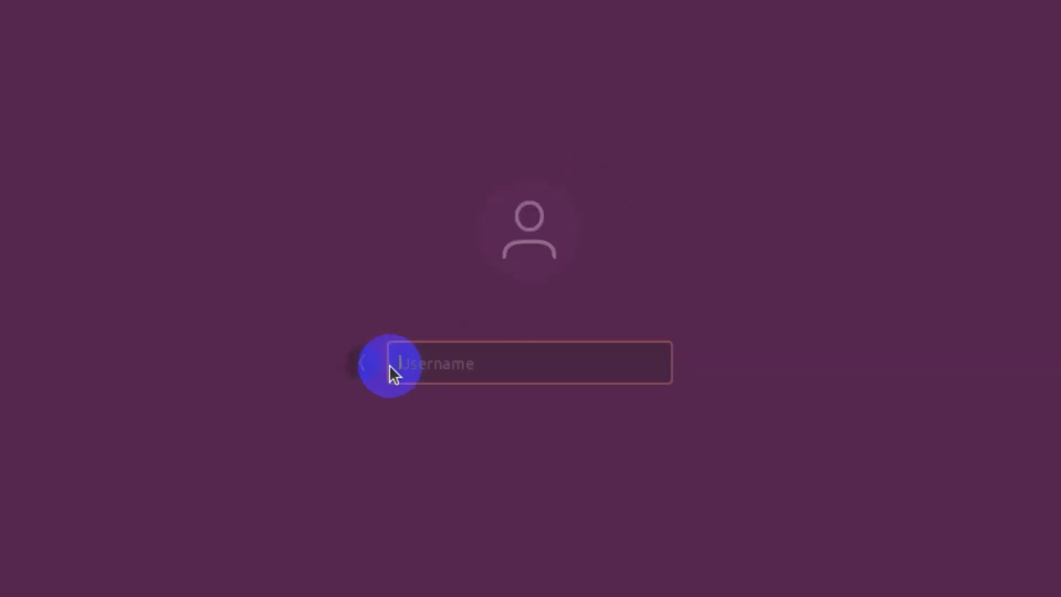
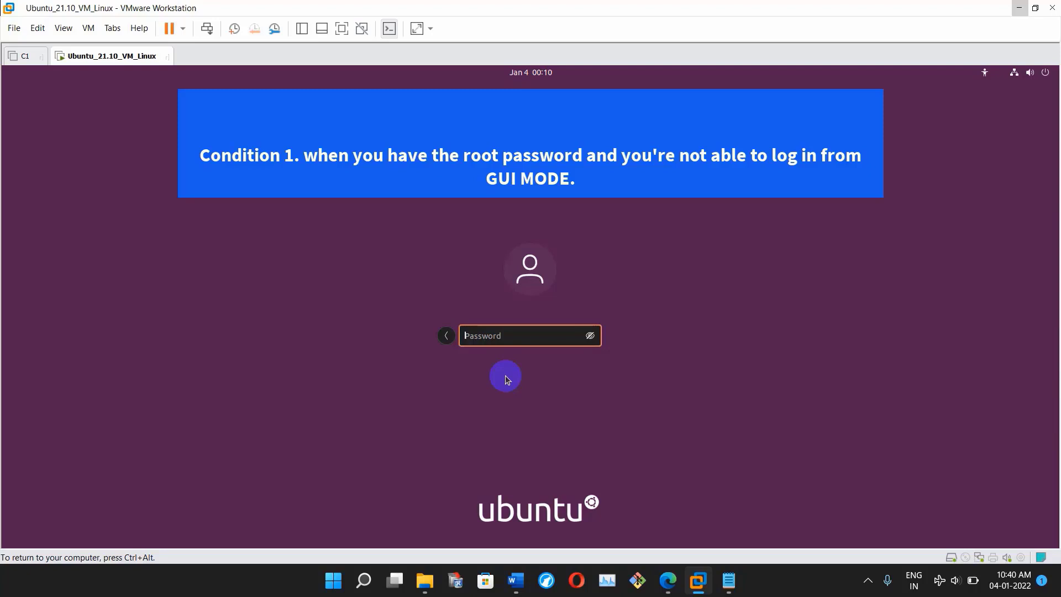
- Release input from the VM and launch a Git Bash terminal on the host from the taskbar
key(ctrl+alt)
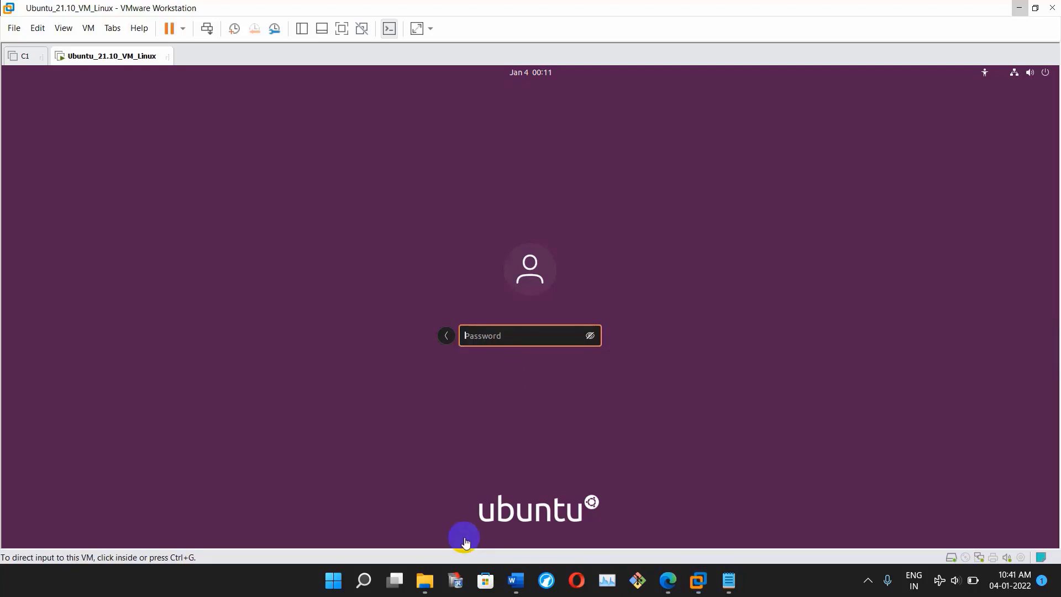
right_click(638, 581)
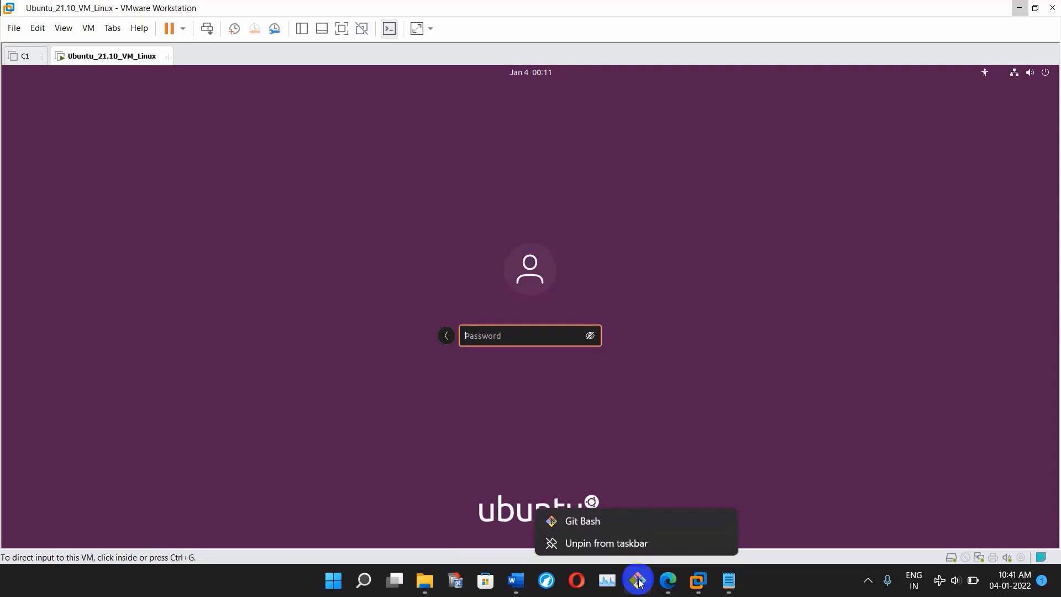
click(638, 581)
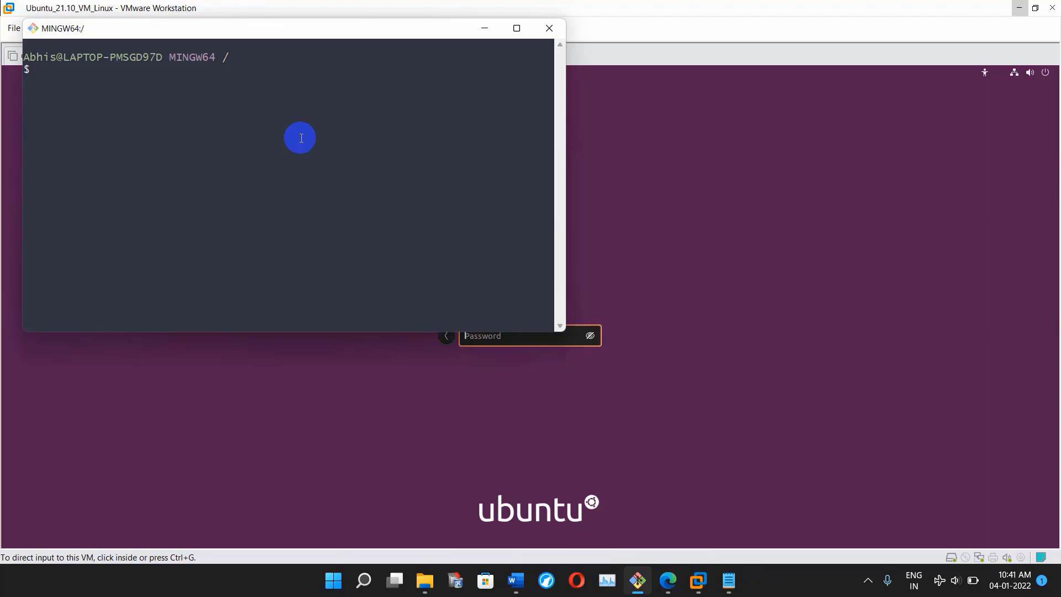
- Log in over SSH as root to the Ubuntu VM at 192.168.108.154
text(sh root@192.168.108.154)
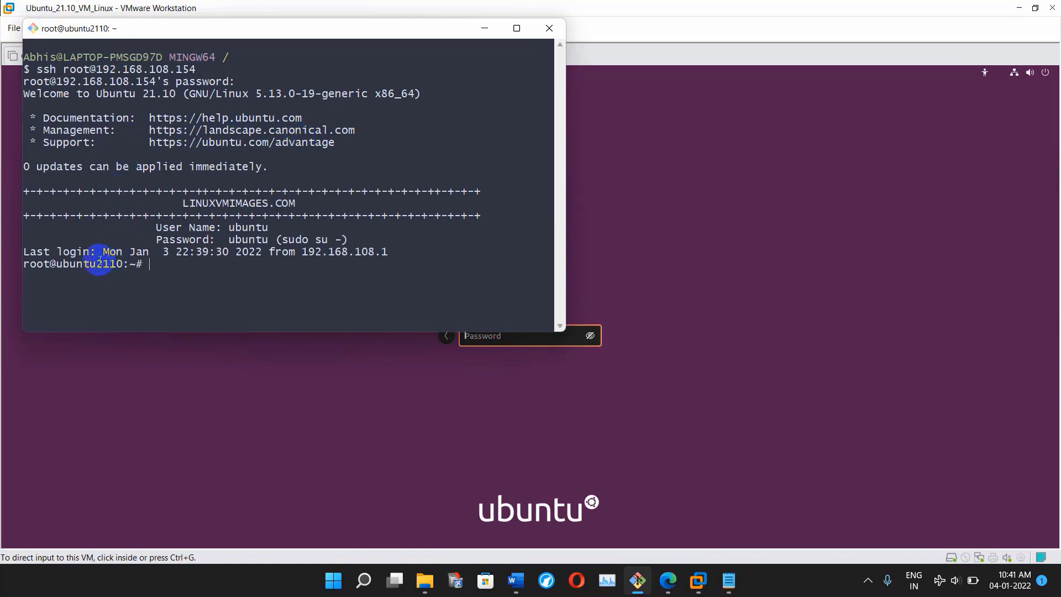
drag(21, 264, 147, 267)
click(177, 283)
- Clear the terminal and list the user folders under /home/
key(ctrl+l)
text(ls )
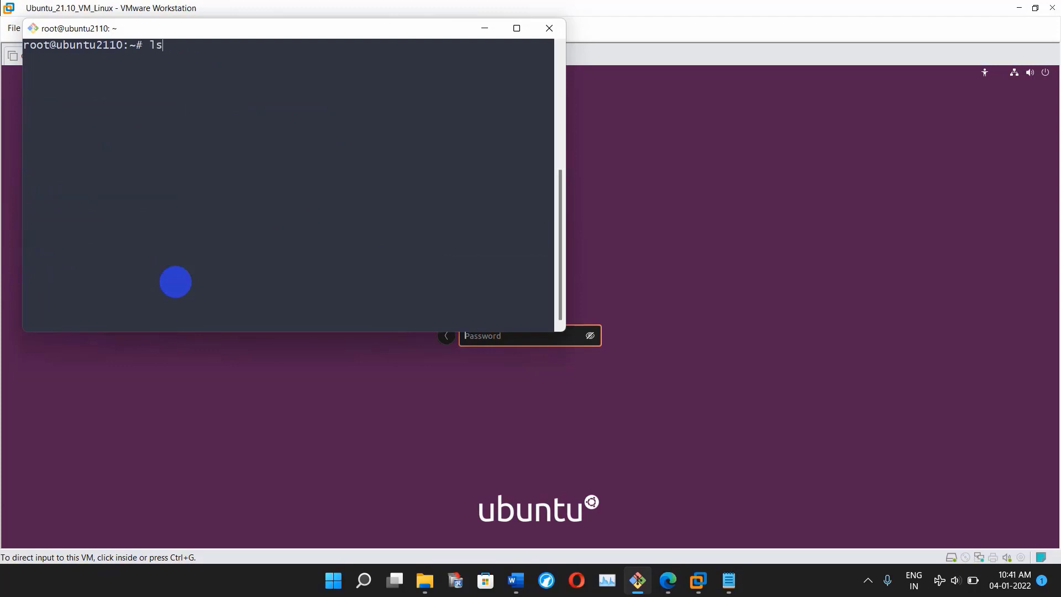
text(/home/)
key(Return)
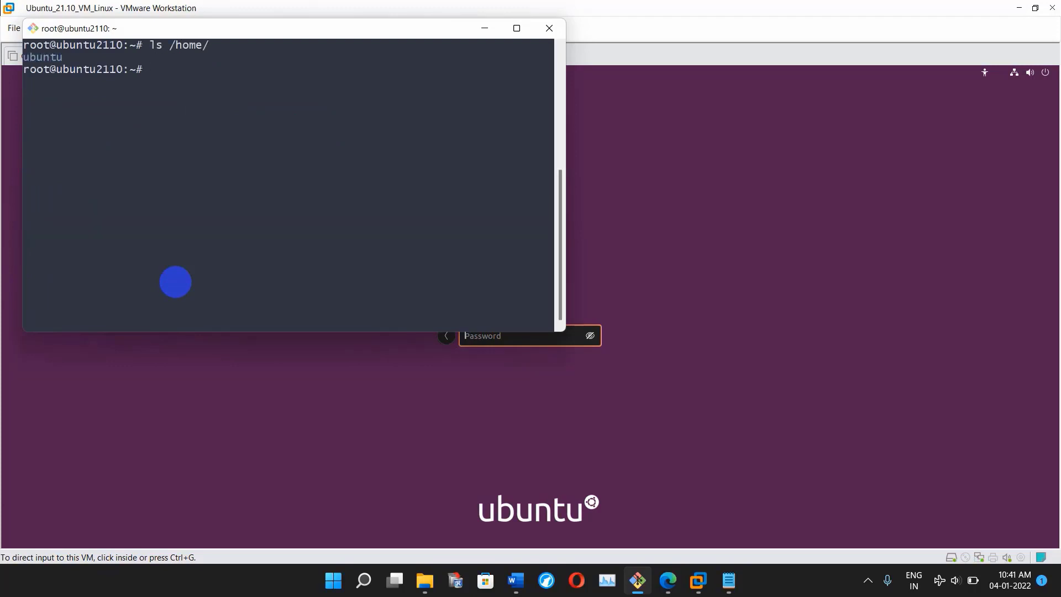
- Reset the ubuntu user's password with passwd ubuntu, then return to the VM window
text(passwd ubuntu)
key(Return)
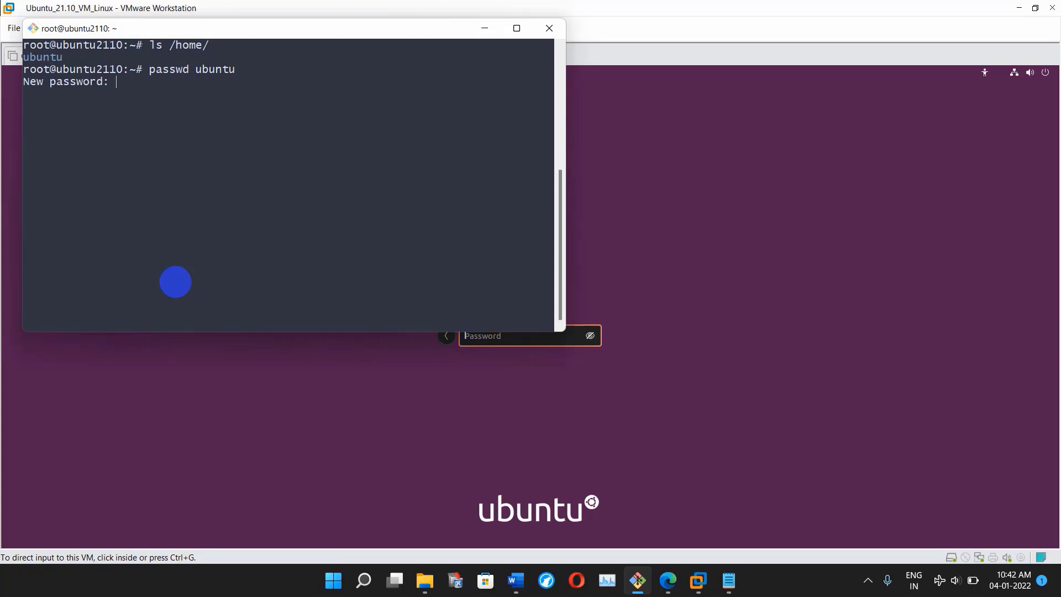
key(Return)
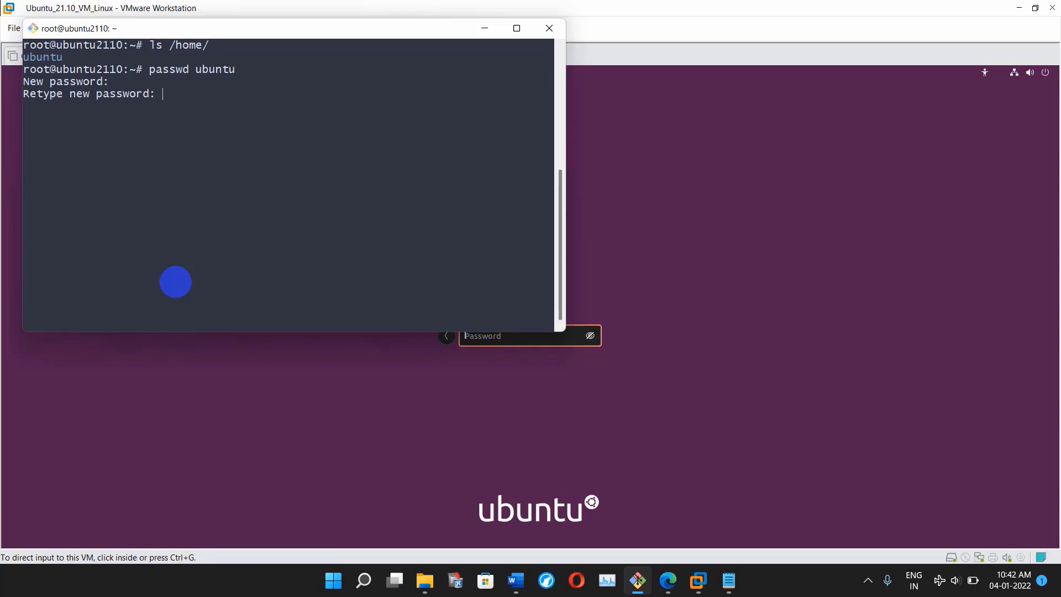
key(Return)
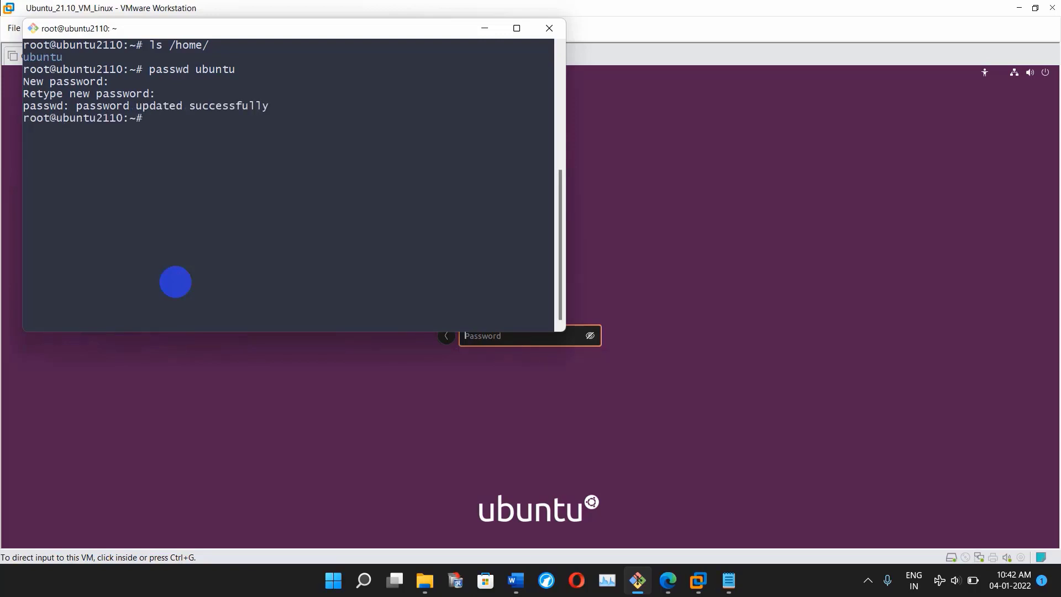
click(460, 365)
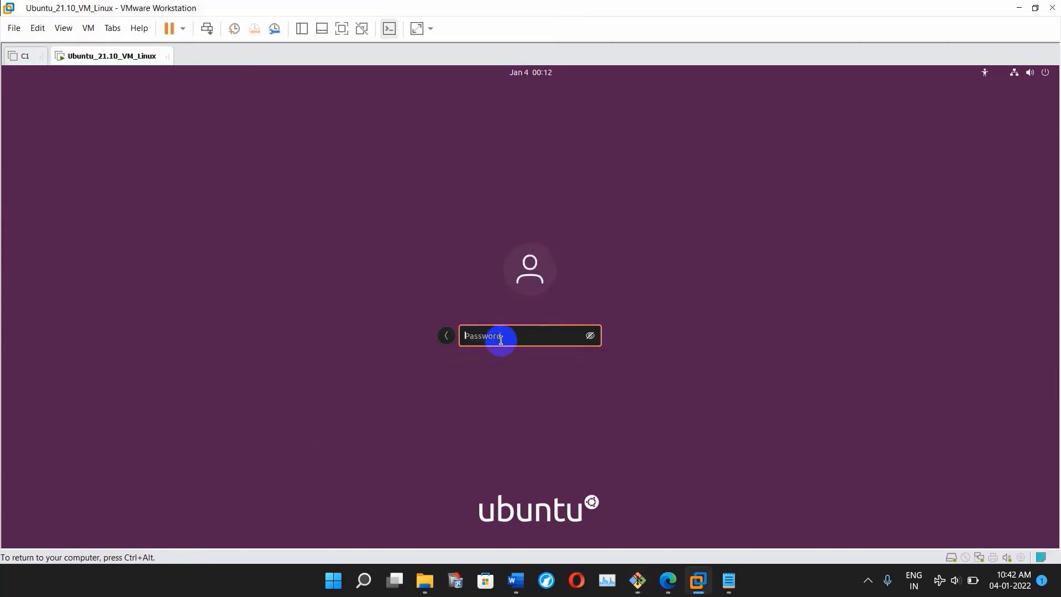
- Log in as ubuntu with the new password and run whoami in a desktop terminal
text(••••••)
key(Return)
click(20, 305)
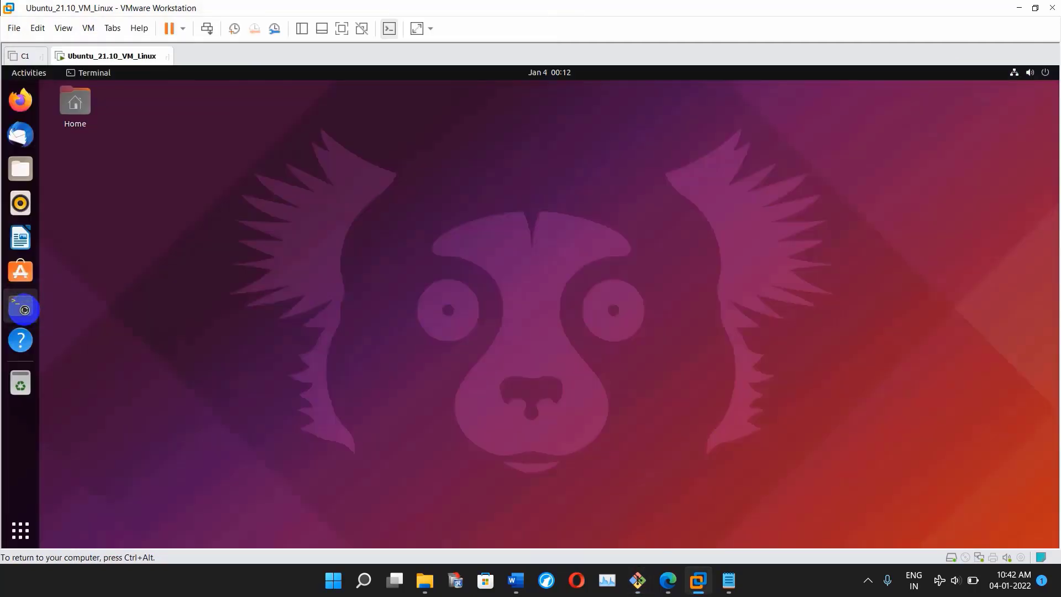
text(whi)
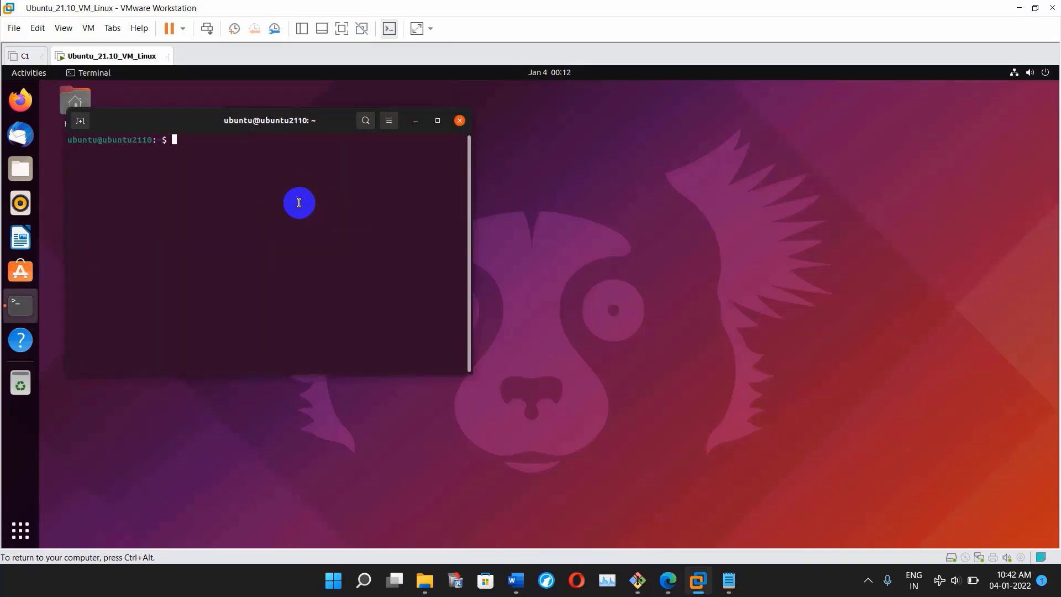
text(ami)
key(Return)
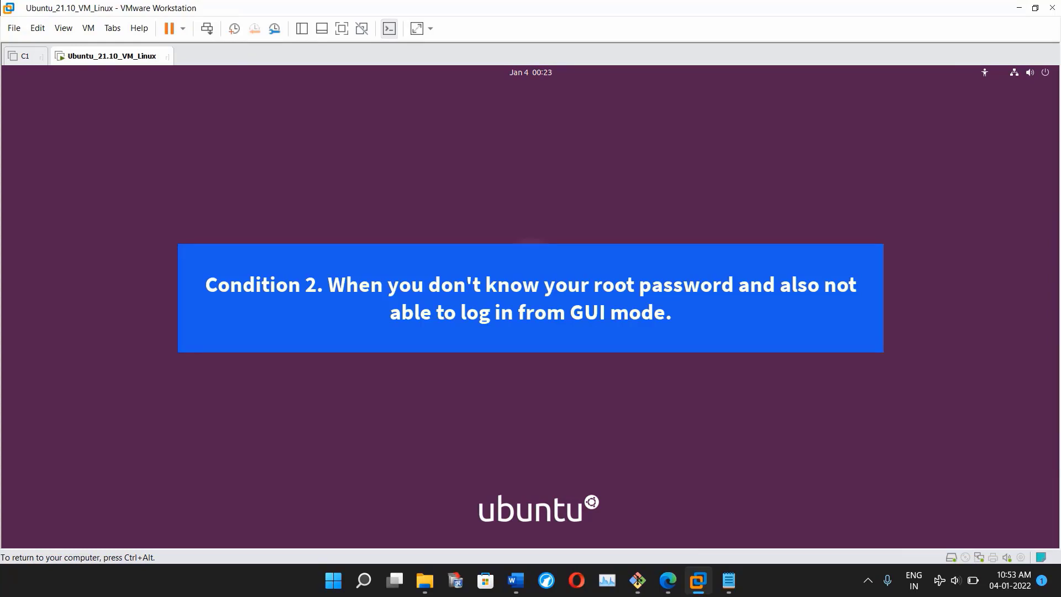
- Restart the Ubuntu VM from the login screen's Power Off / Log Out menu
click(445, 332)
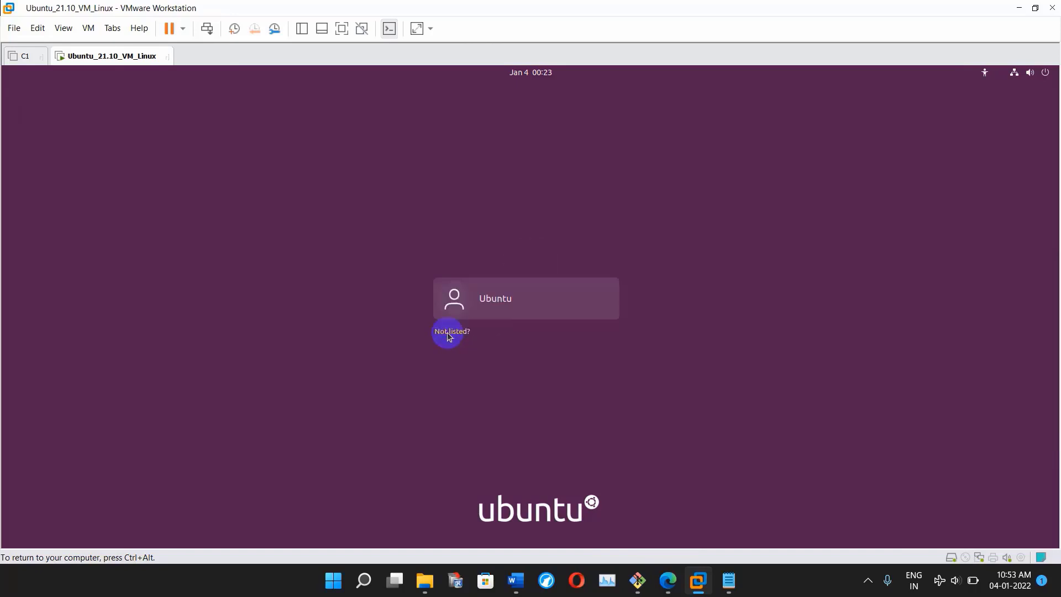
click(1044, 73)
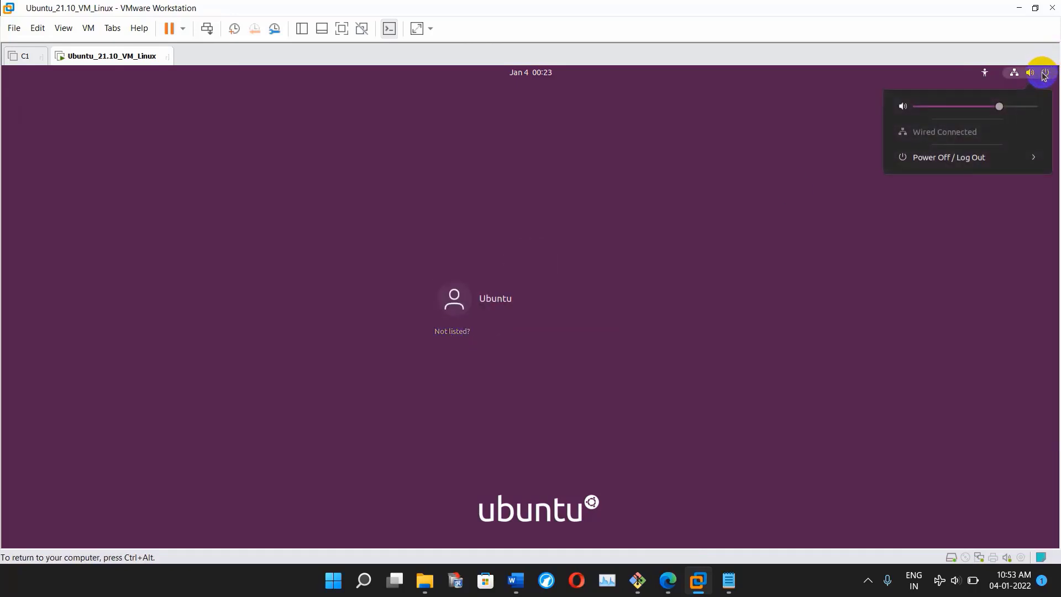
click(983, 154)
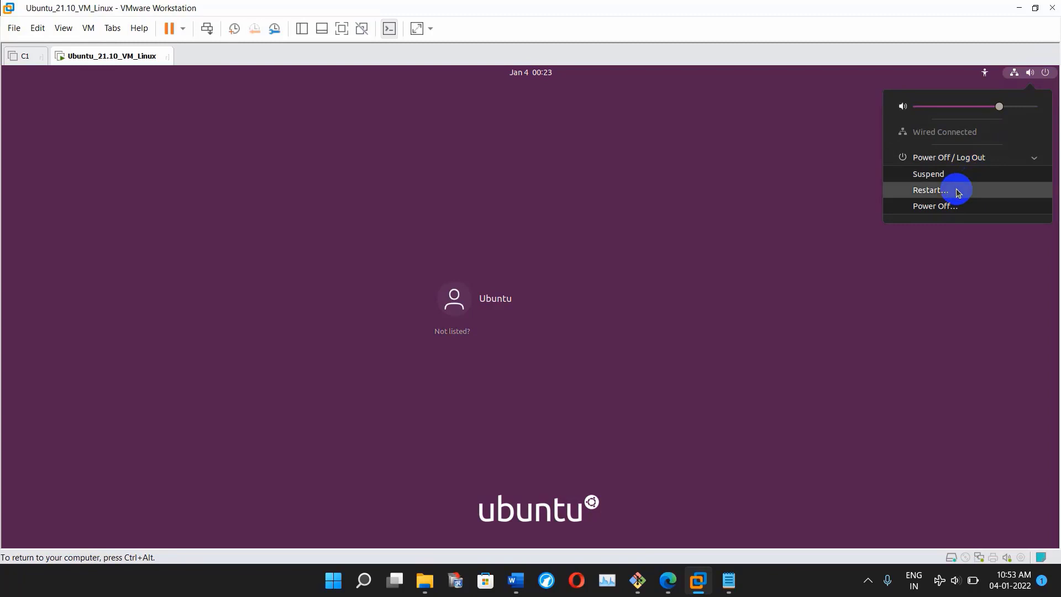
click(959, 188)
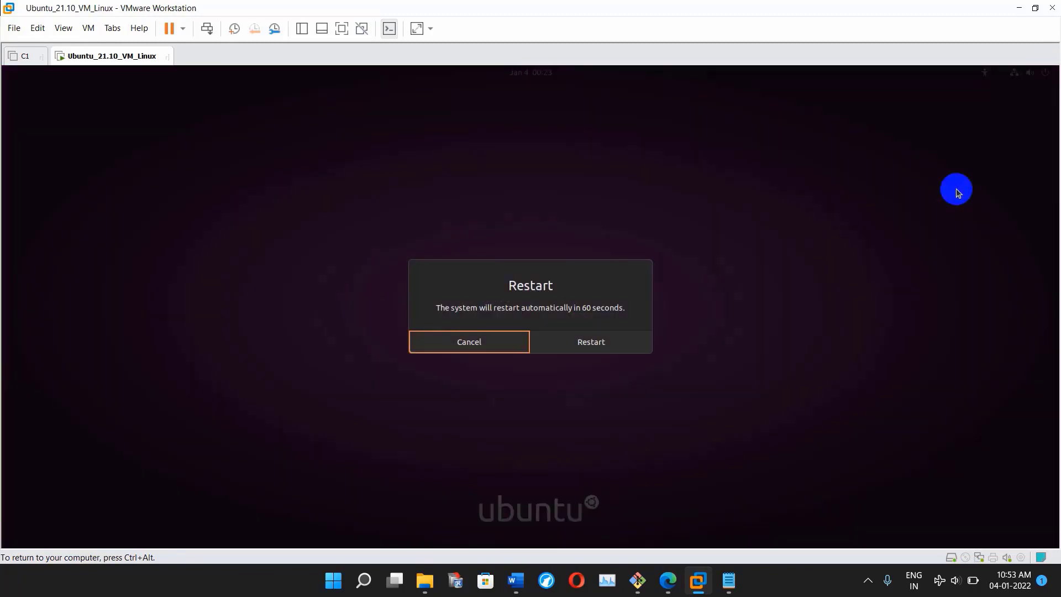
click(613, 343)
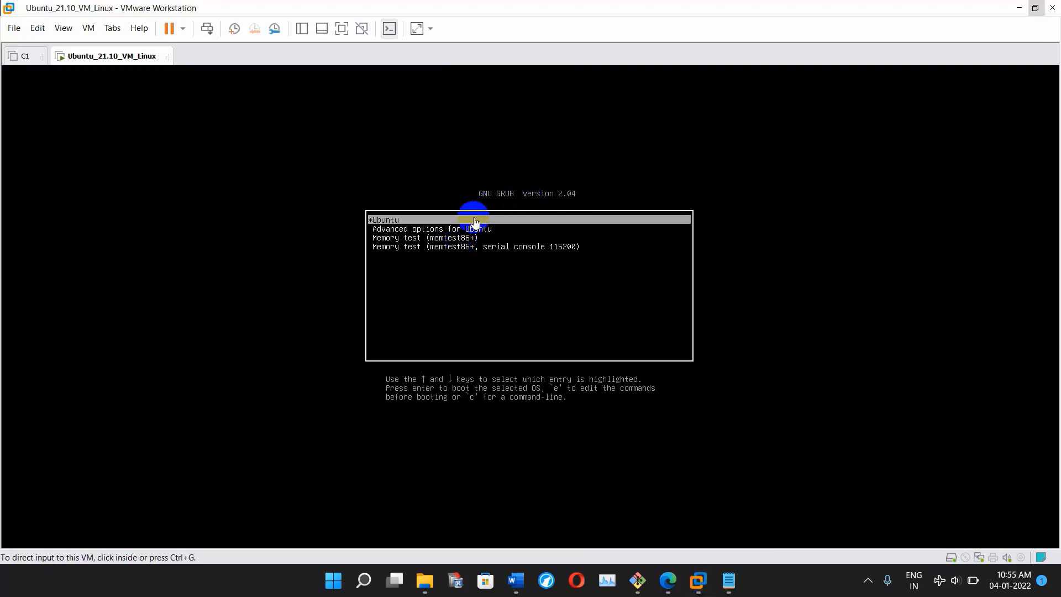
- Open the Ubuntu GRUB entry for editing and move to the linux kernel line
click(466, 304)
key(Down)
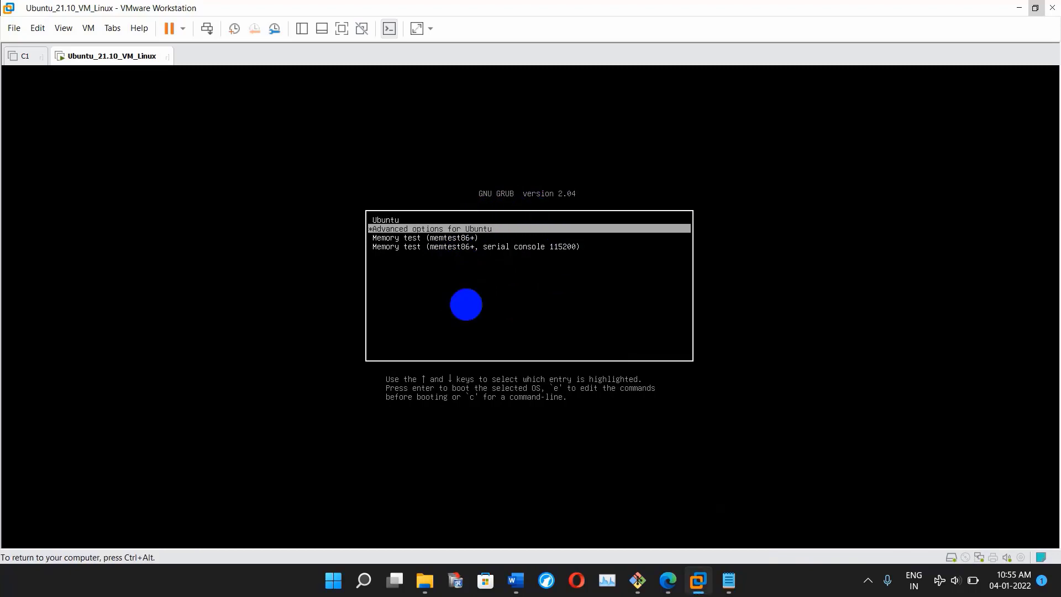
key(Down)
key(Up)
key(Up)
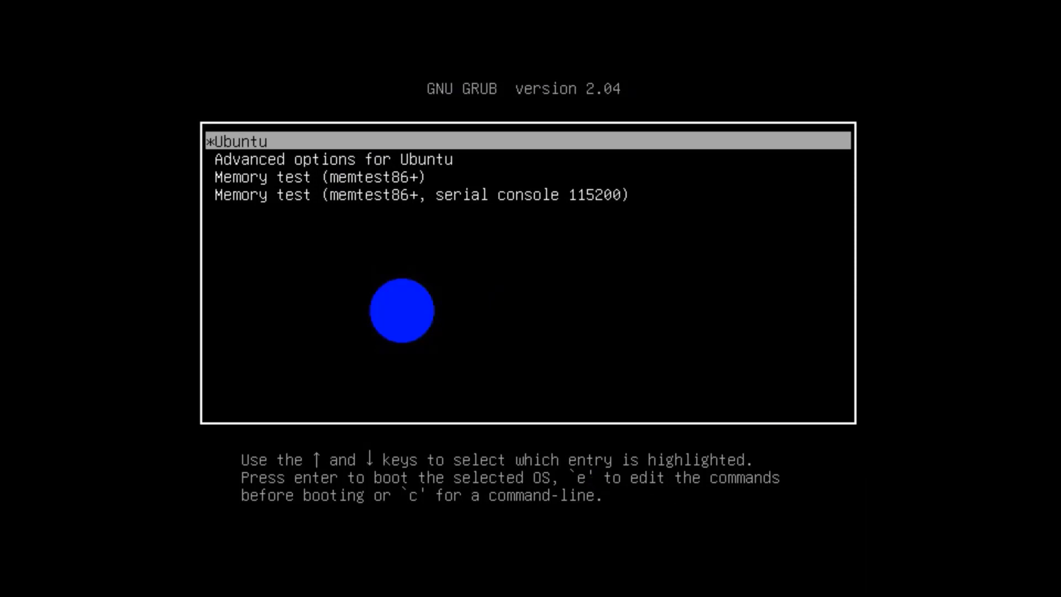
key(e)
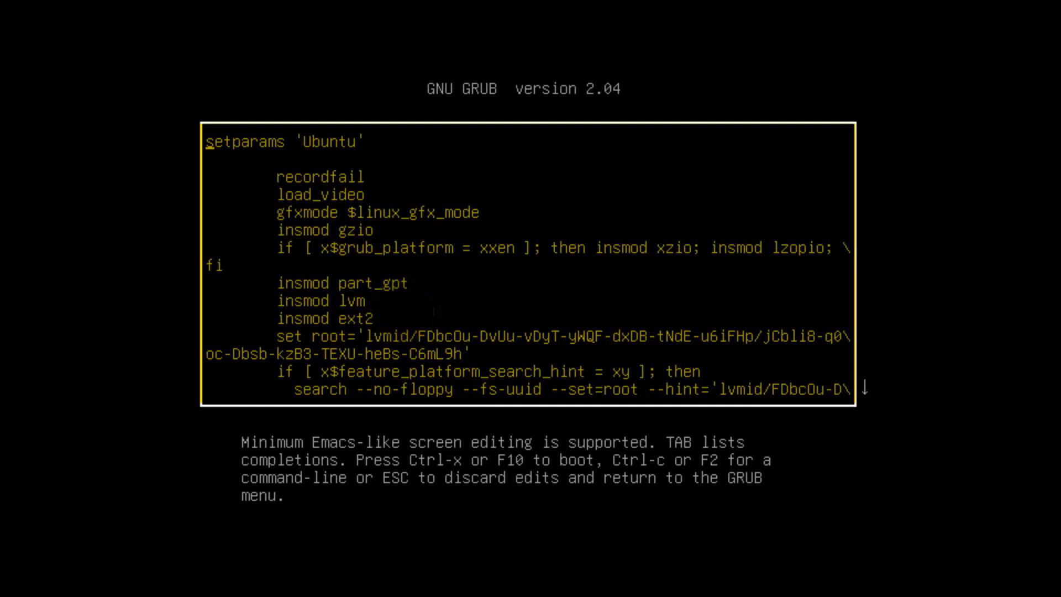
key(Down)
key(Down)
key(Down)
key(Down)
key(Down)
key(Down)
key(Down)
key(Down)
key(Down)
key(Down)
key(Down)
key(Down)
key(Down)
key(Down)
key(Down)
key(Down)
key(Down)
key(Down)
key(Down)
key(Down)
key(Down)
key(Down)
key(Left)
key(Left)
key(Left)
key(Left)
key(Left)
key(Left)
key(Left)
key(Left)
key(Left)
key(Left)
key(Left)
key(Left)
key(Left)
key(Left)
key(Left)
key(Left)
key(Left)
key(Left)
key(Left)
key(Left)
key(Left)
key(Left)
key(Left)
key(Left)
key(Left)
key(Left)
key(Left)
key(Left)
key(Left)
key(Left)
key(Left)
key(Left)
key(Left)
key(Left)
key(Left)
key(Left)
key(Left)
key(Left)
key(Left)
key(Left)
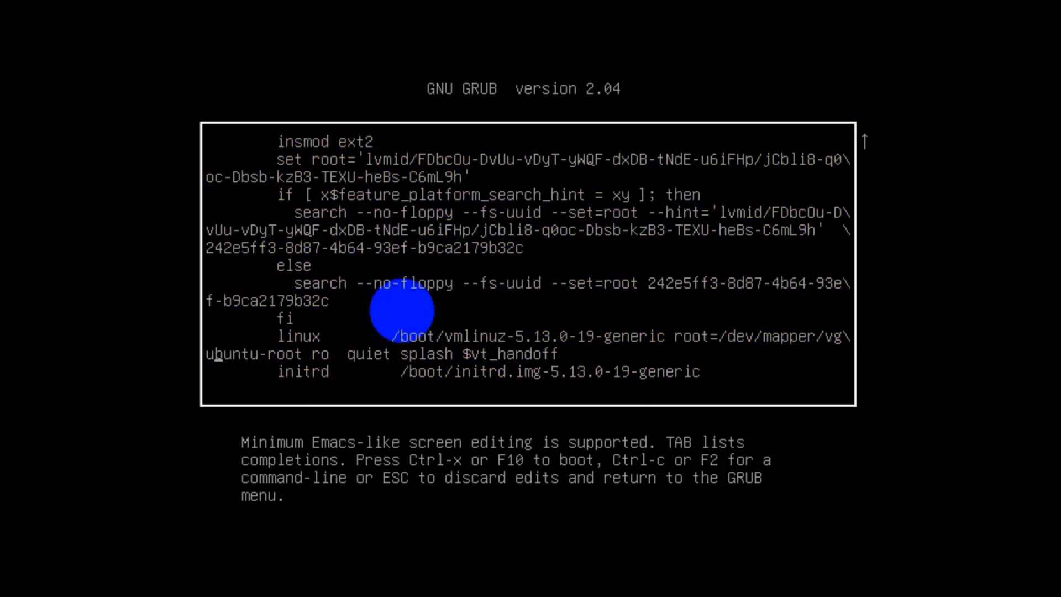
key(Left)
key(Left)
key(Left)
key(Left)
key(Left)
key(Left)
key(Left)
key(Left)
key(Left)
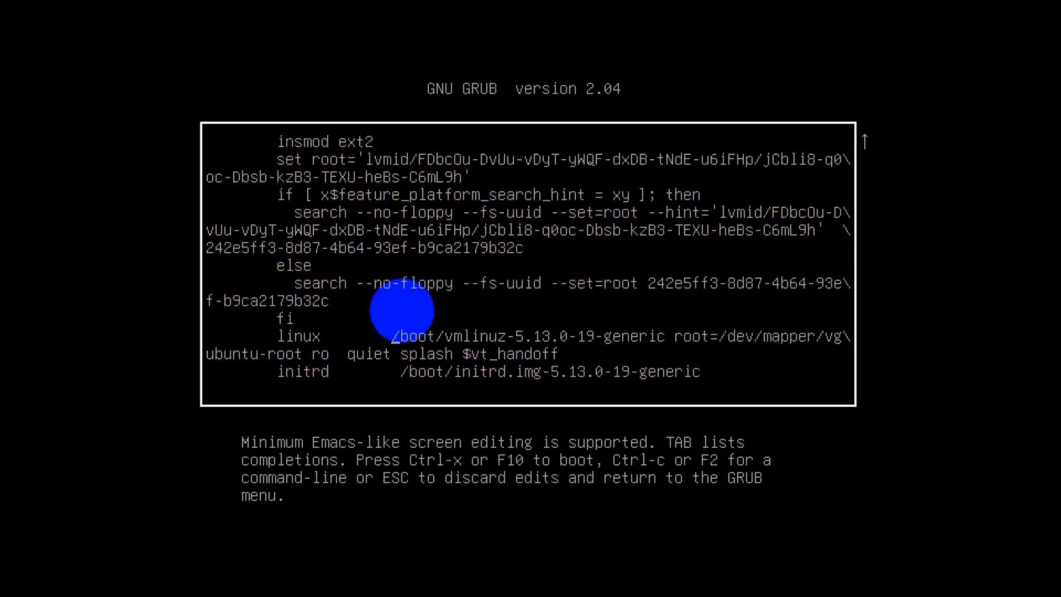
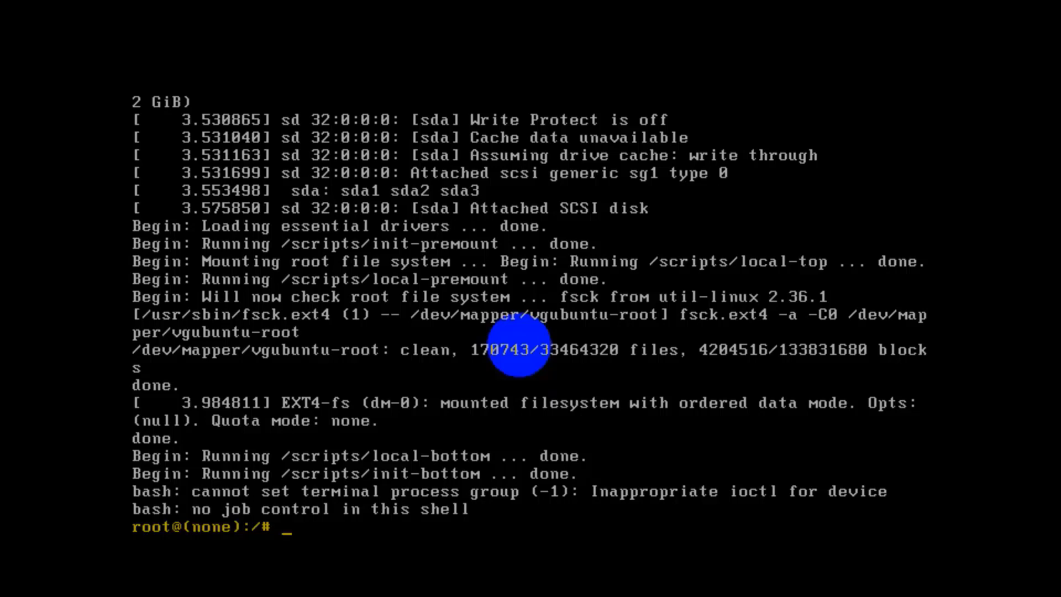
- Run 'mount | grep -w /' to confirm / is mounted read-write (rw,relatime) as ext4
key(Return)
text(m)
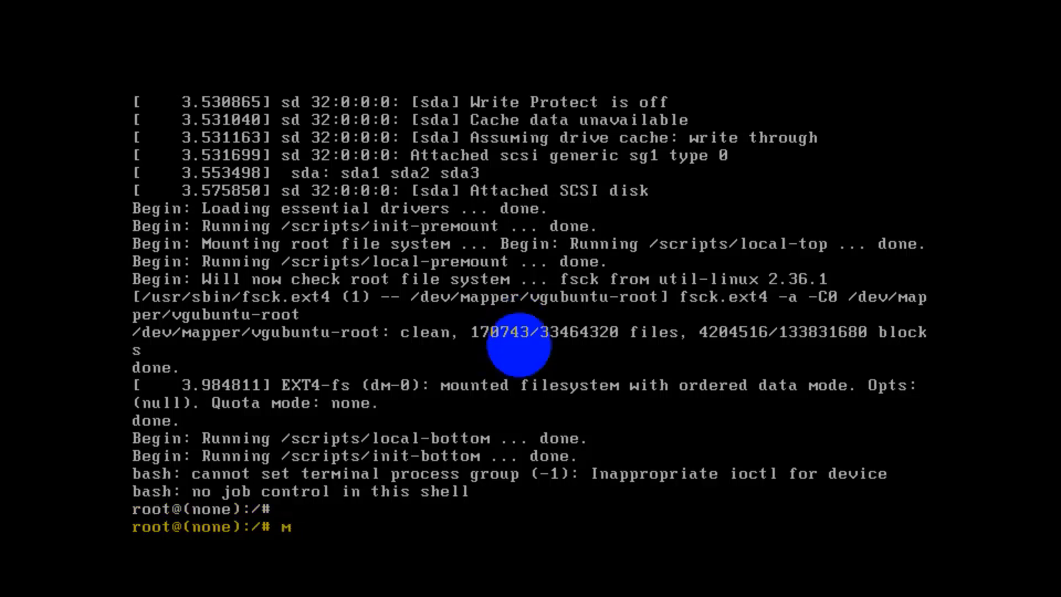
text(ount | grep -w /)
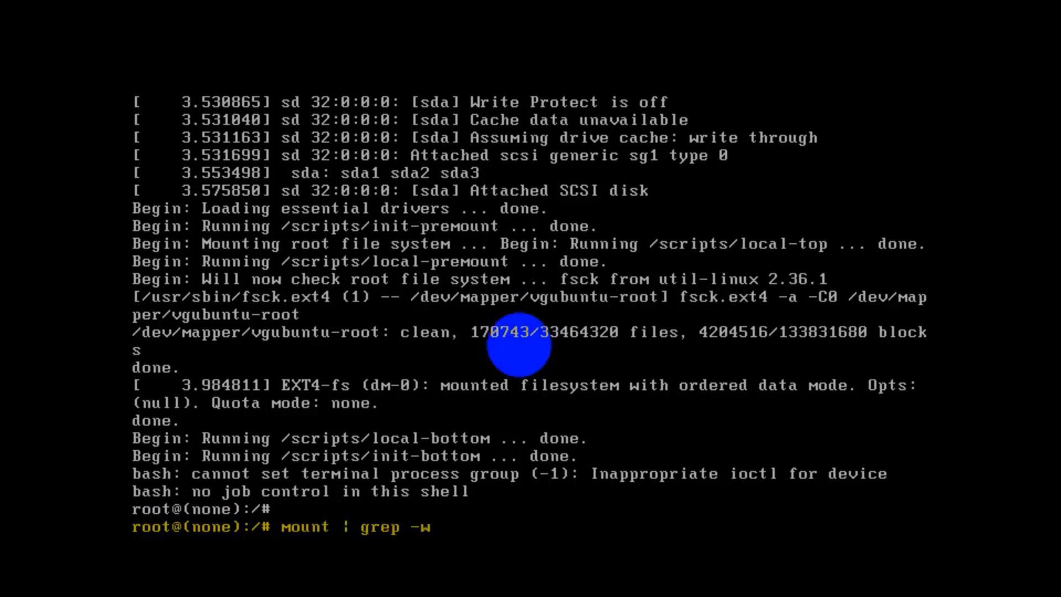
key(Return)
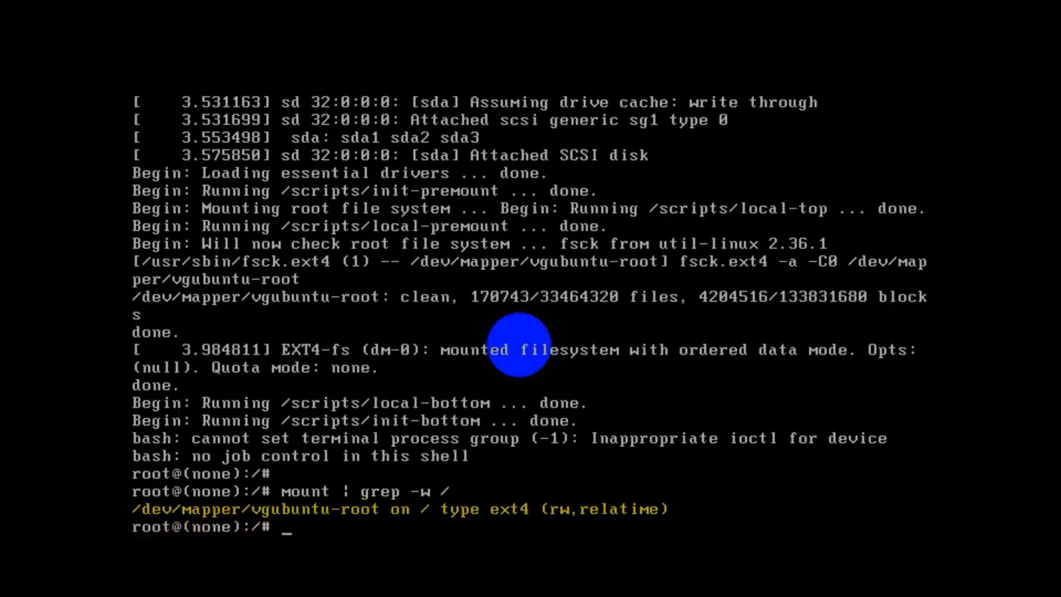
- List /home/ to show the ubuntu user directory
key(Return)
text(ls /home/)
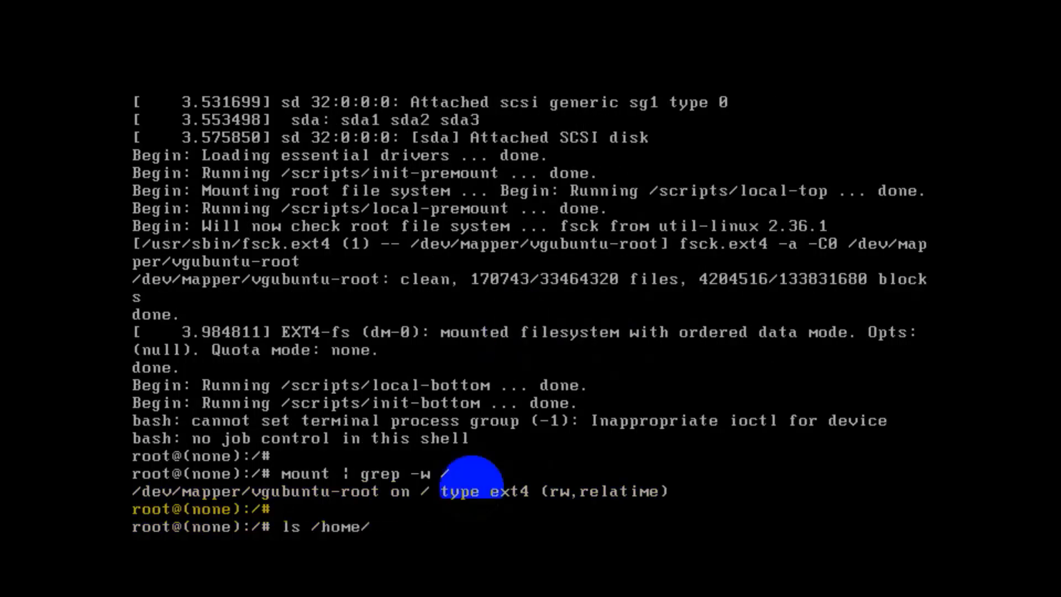
key(Return)
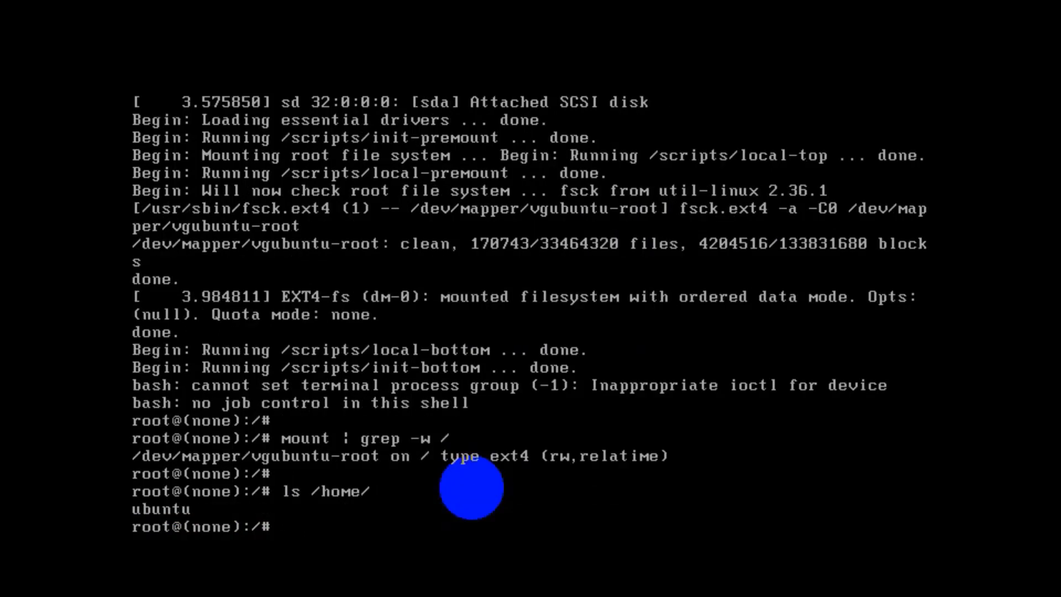
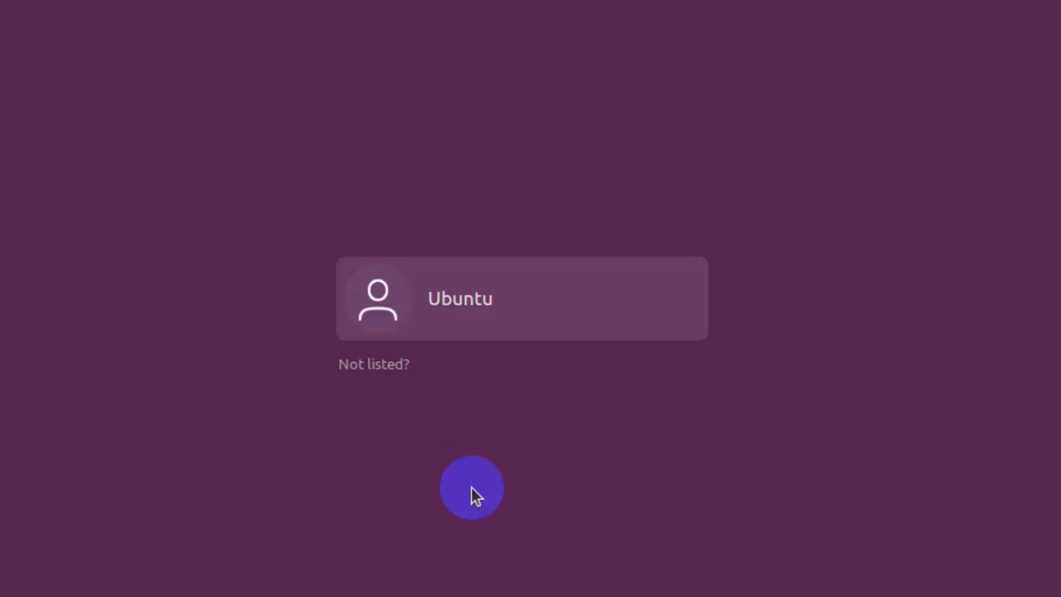
- Log into the ubuntu account with its password and run whoami in the terminal
click(508, 309)
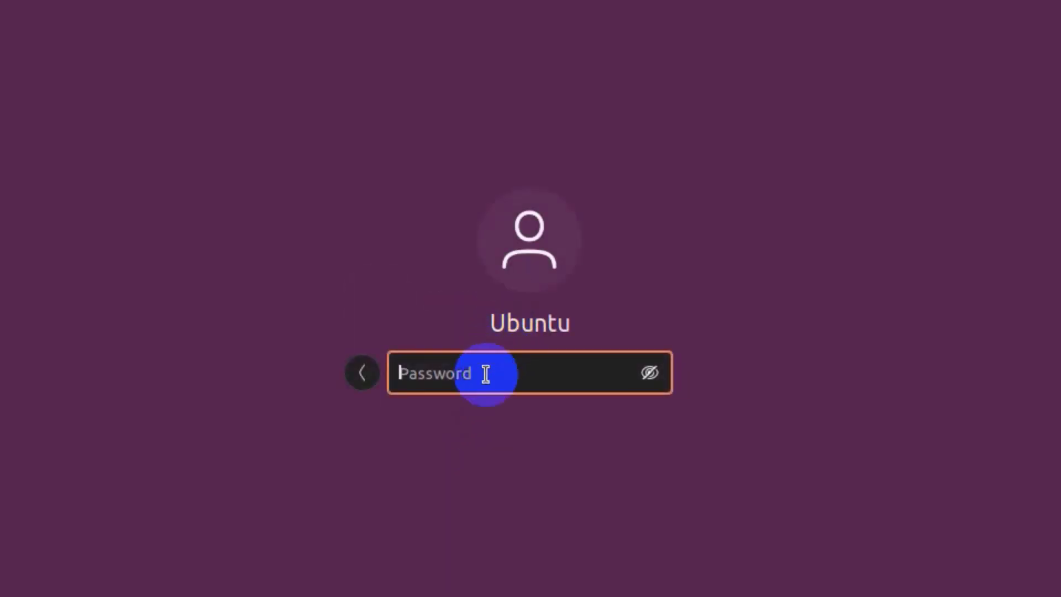
text(ubuntu12345)
key(Return)
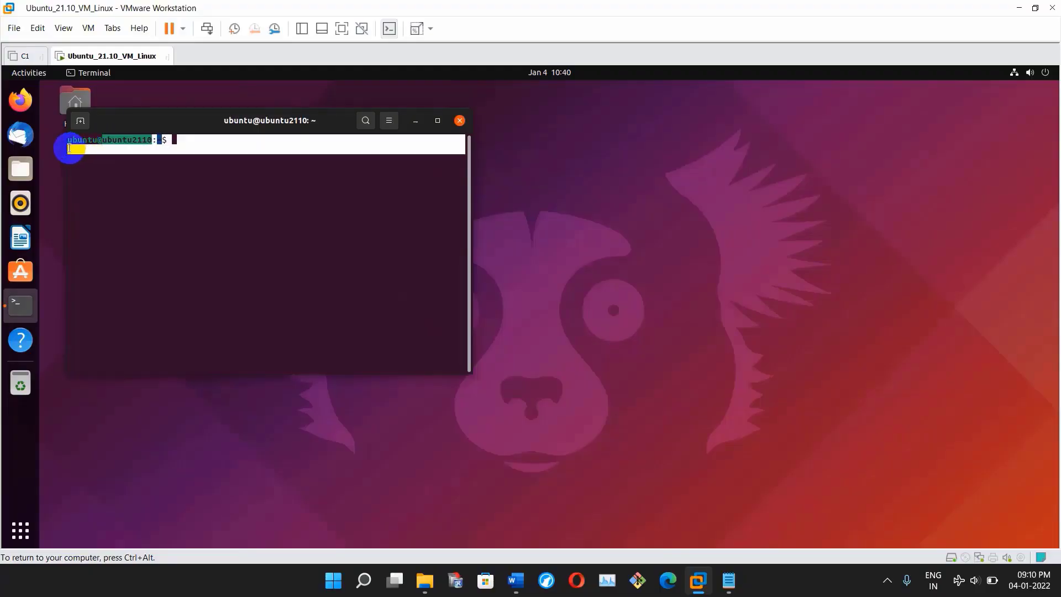
text(whoami)
key(Return)
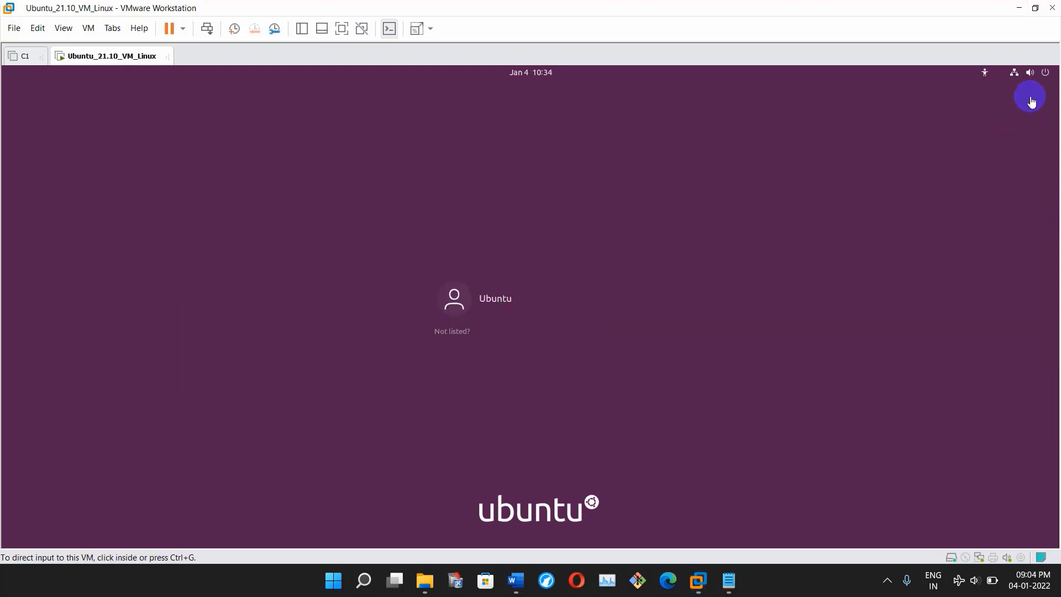
- Restart the virtual machine from the login screen's power menu and confirm
click(1045, 76)
click(938, 122)
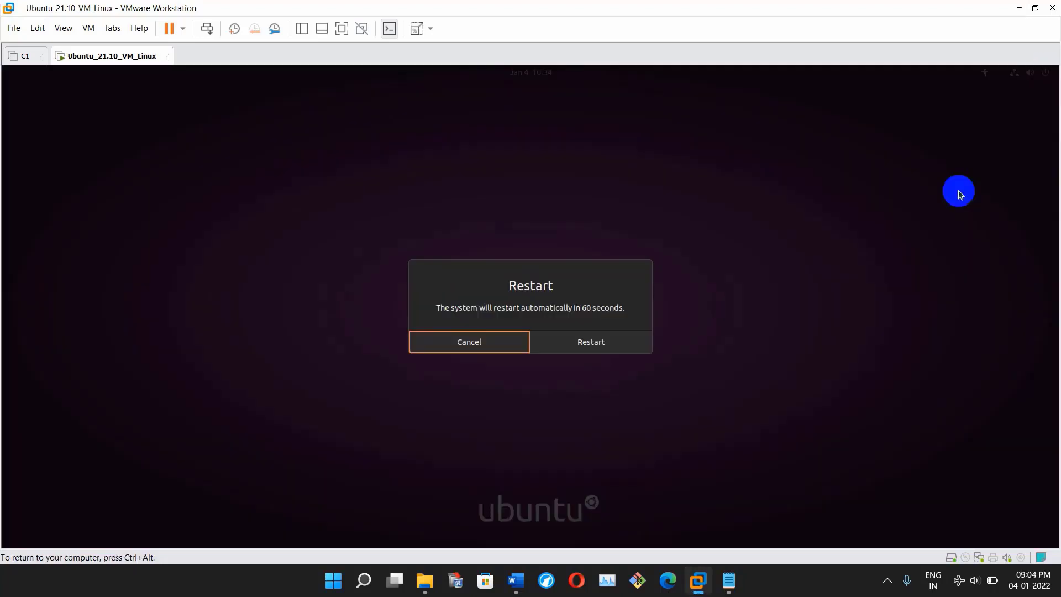
click(621, 340)
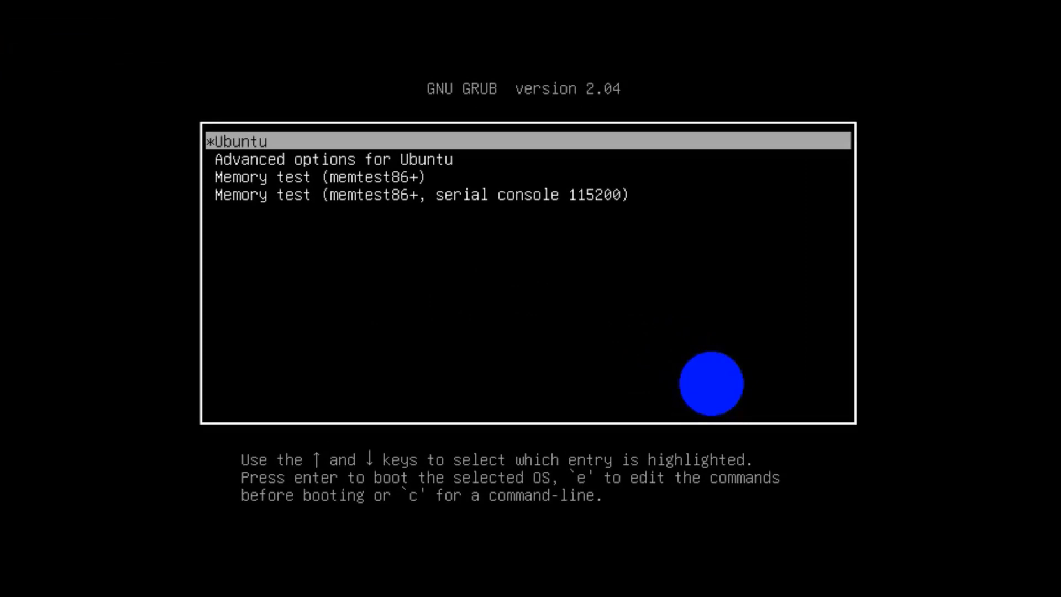
- Boot the Linux 5.13.0-19-generic (recovery mode) entry under Advanced options for Ubuntu
key(Down)
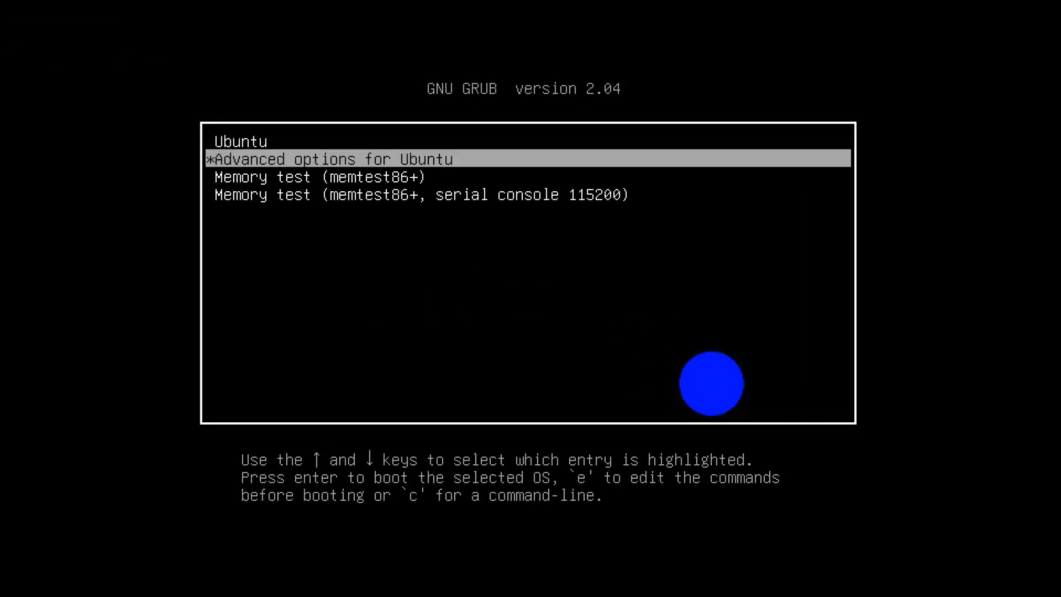
key(Down)
key(Down)
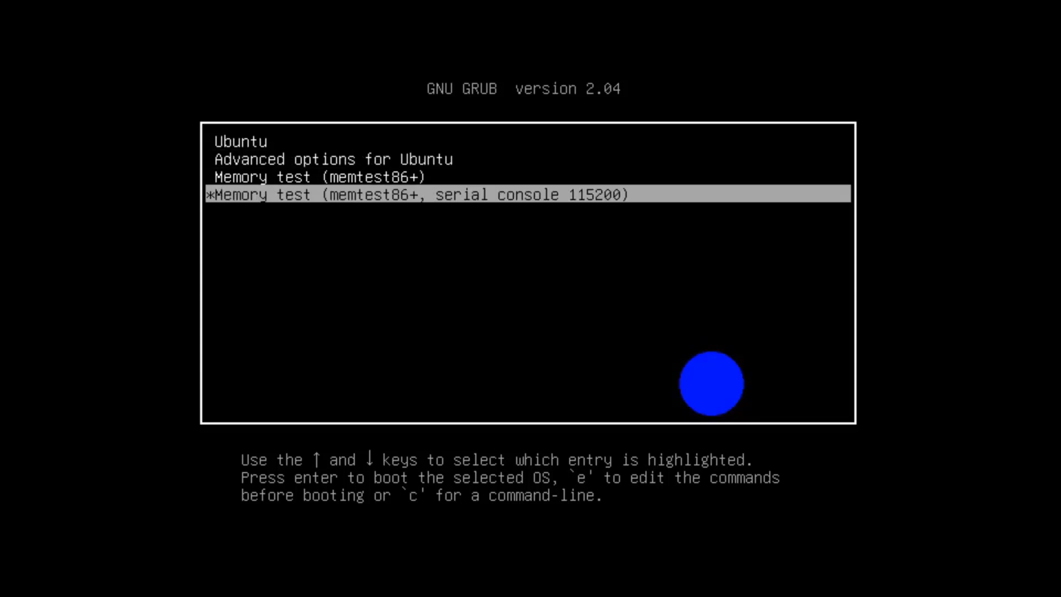
key(Up)
key(Up)
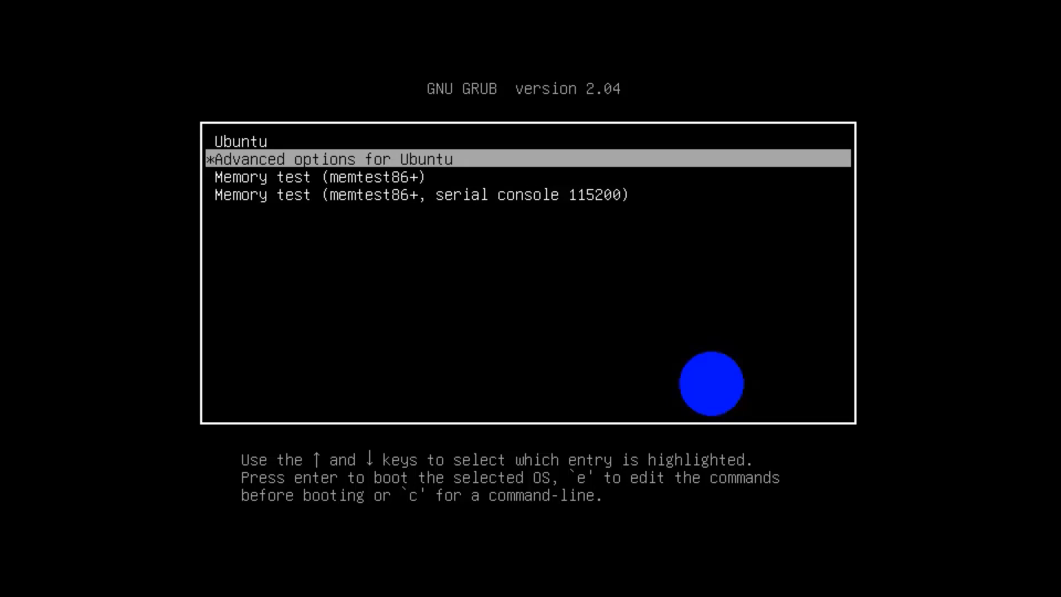
key(Return)
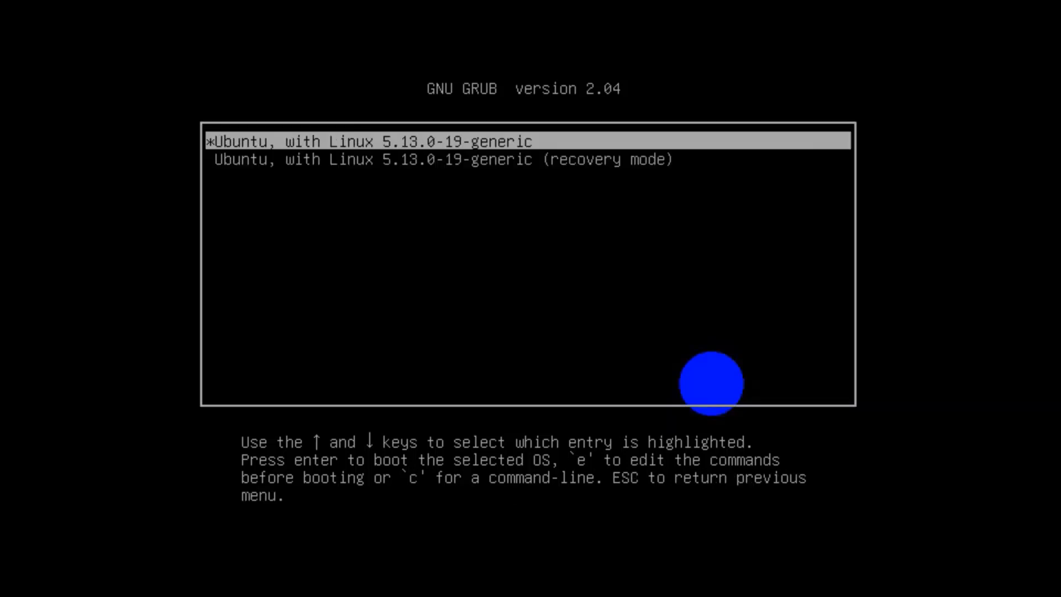
key(Down)
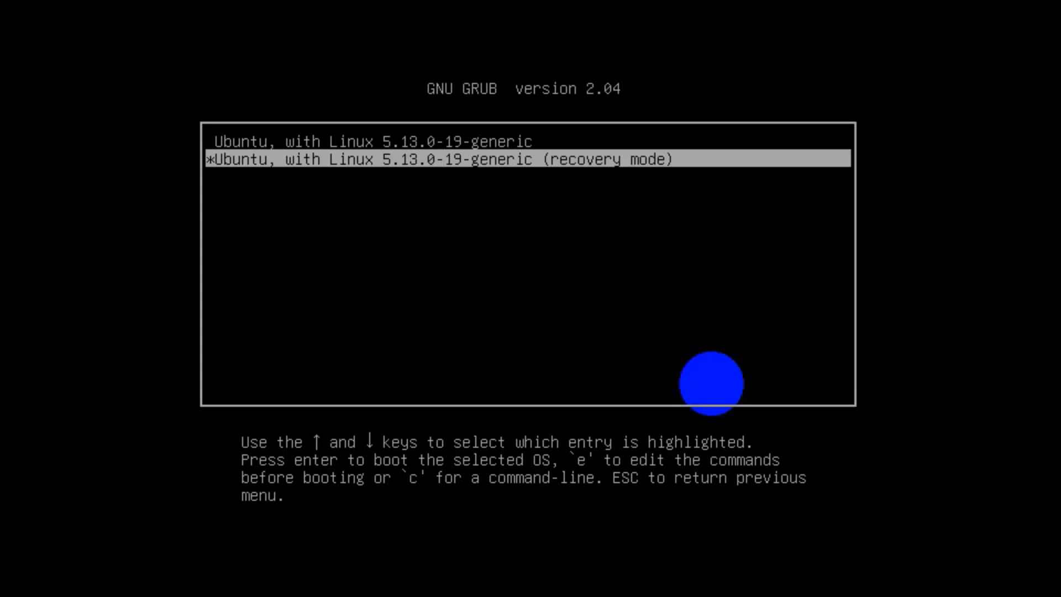
key(Return)
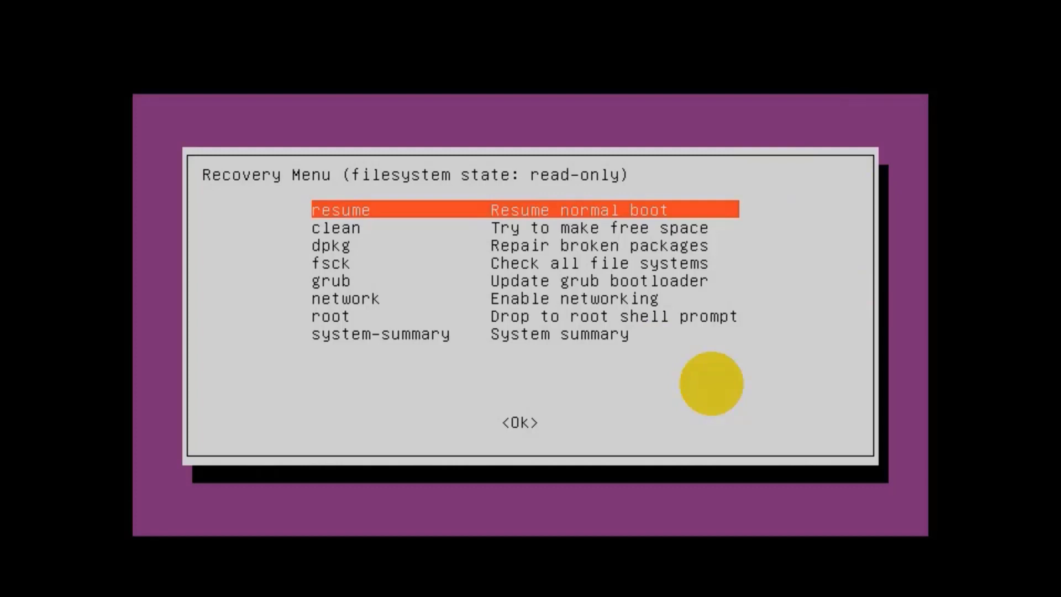
- Choose the 'root' drop-to-root-shell option in the Recovery Menu
key(Down)
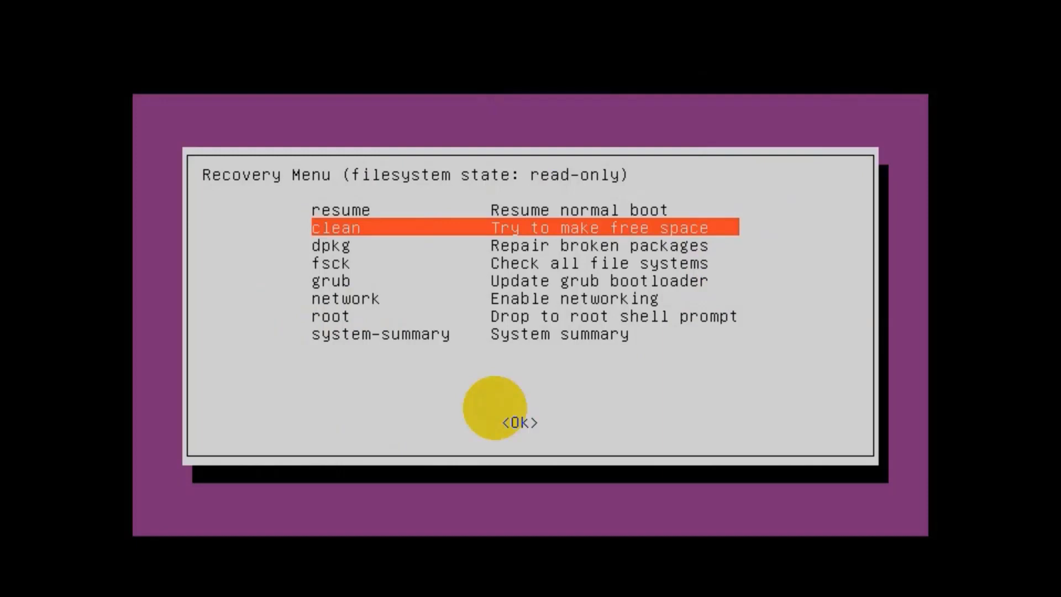
key(Down)
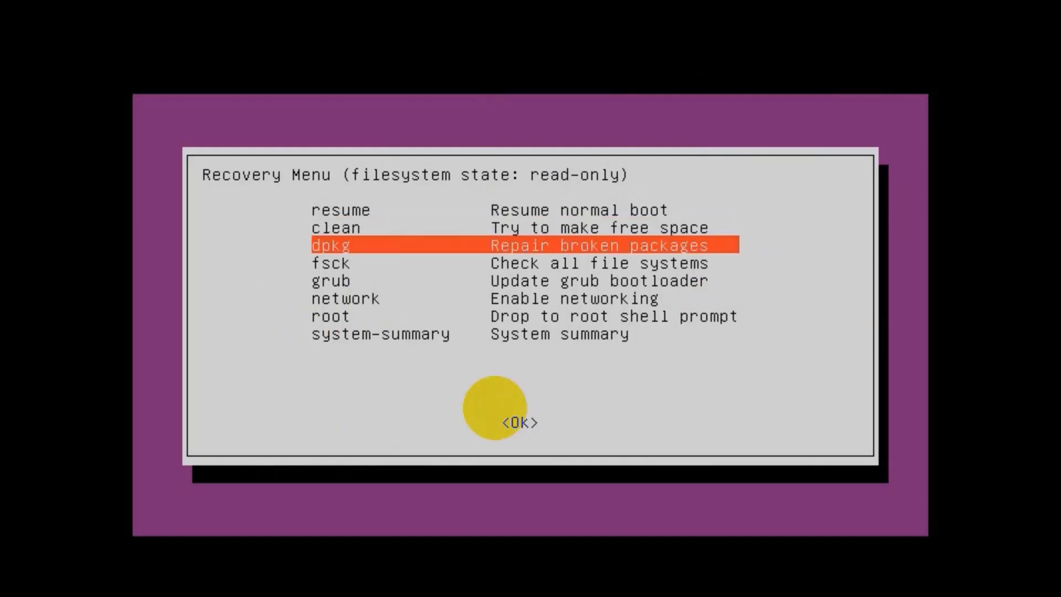
key(Up)
key(Down)
key(Down)
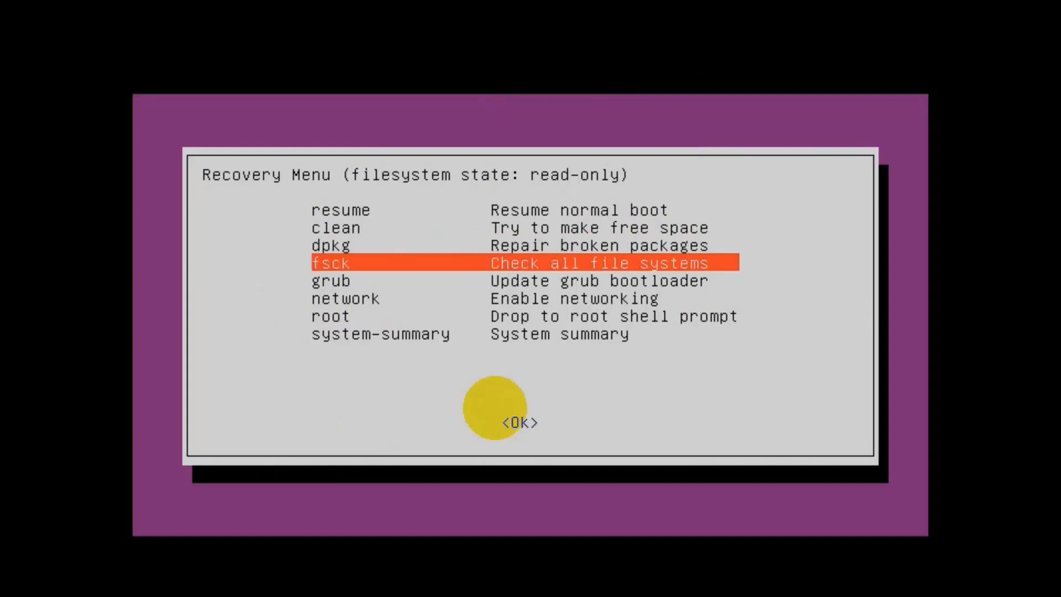
key(Down)
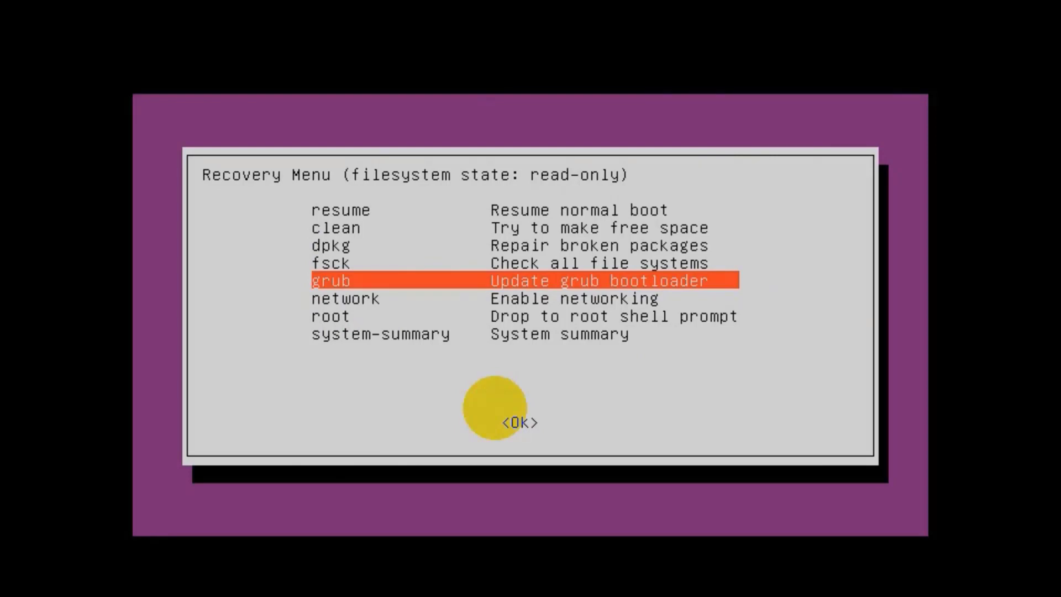
key(Down)
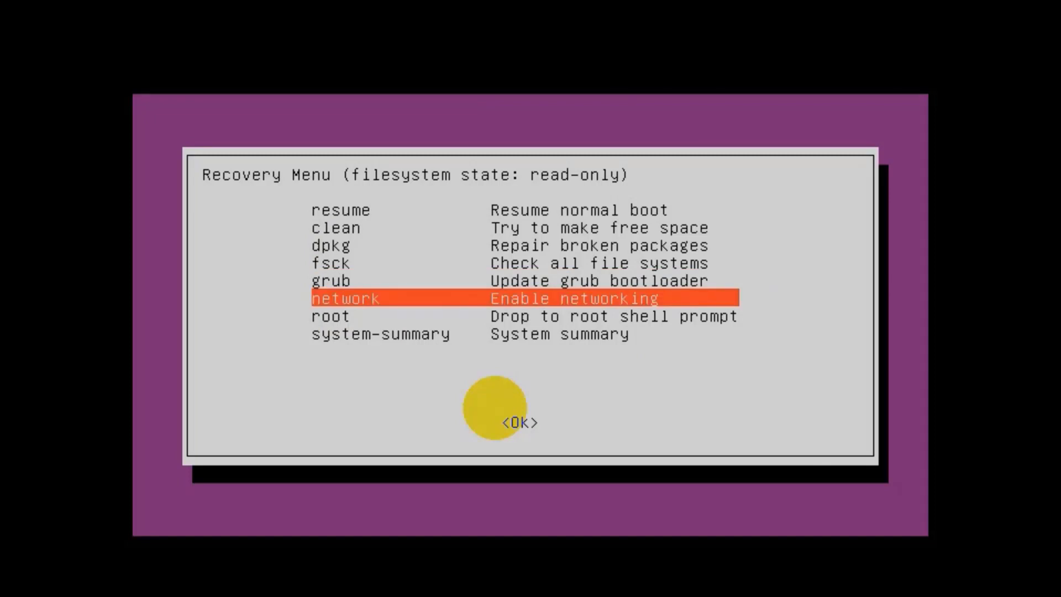
key(Down)
key(Down)
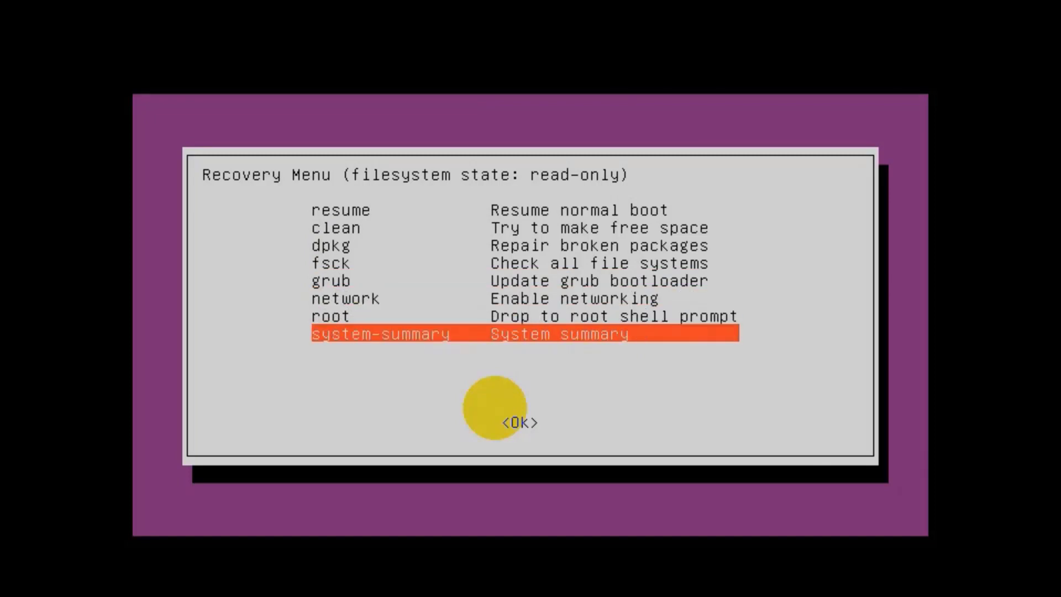
key(Up)
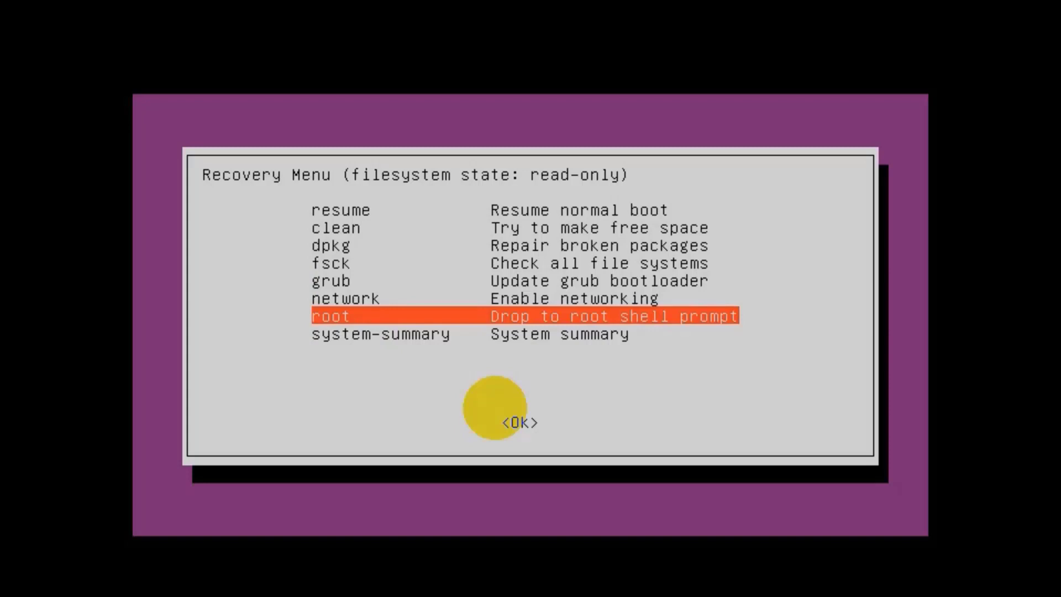
key(Return)
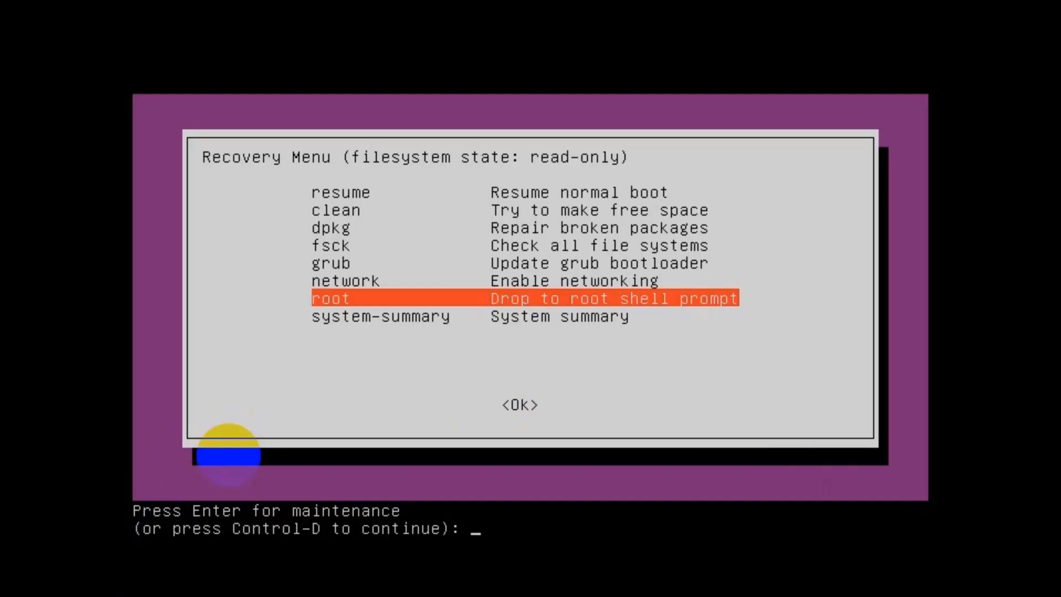
- Enter maintenance mode and check the root mount with mount | grep -w /
key(Return)
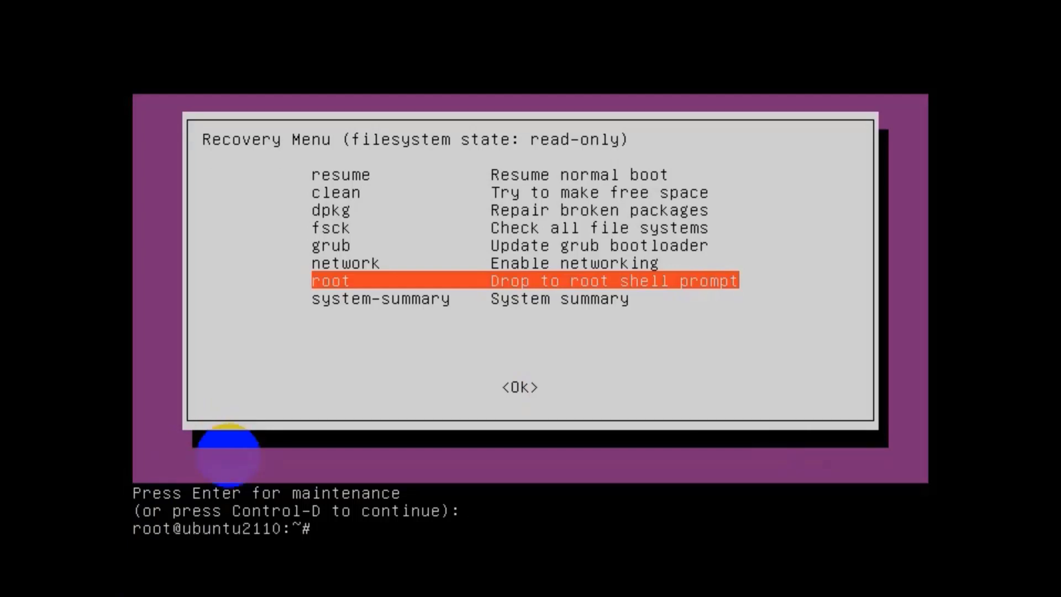
key(Return)
key(Return)
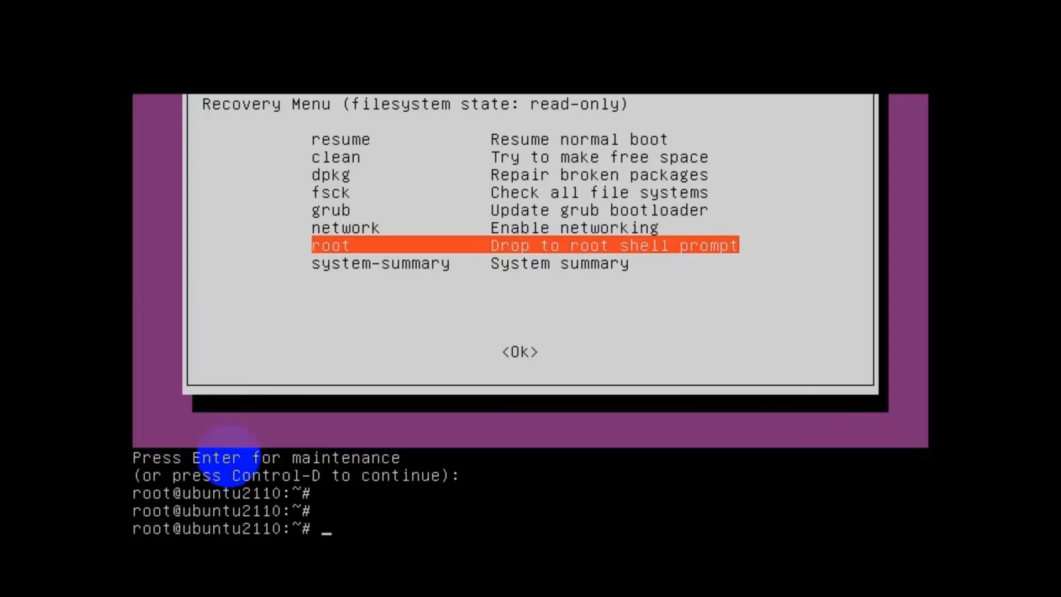
text(mount )
text(|)
text( greu)
key(BackSpace)
text(p -w )
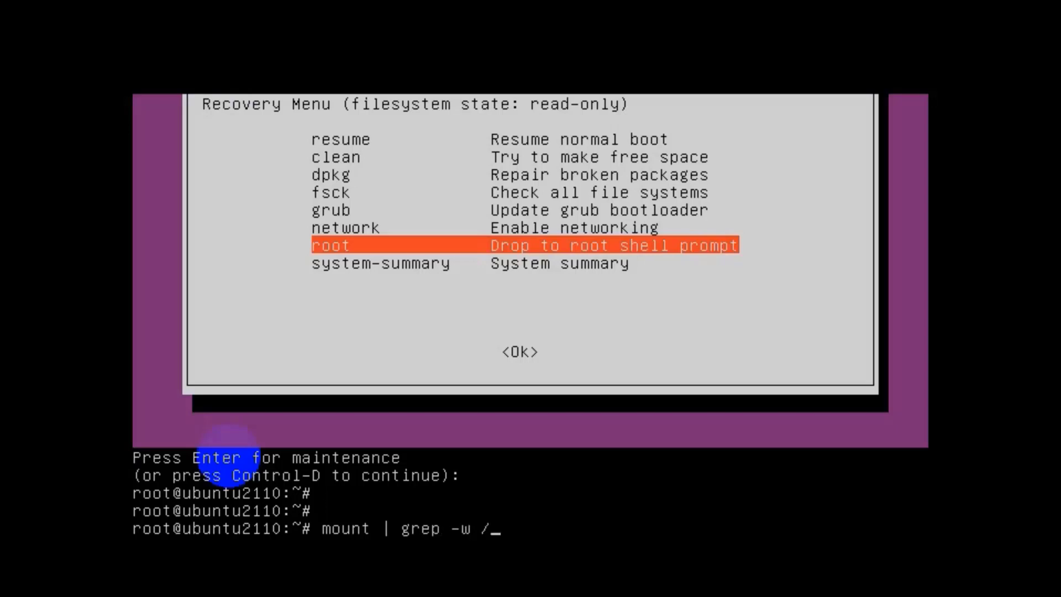
text(/)
key(Return)
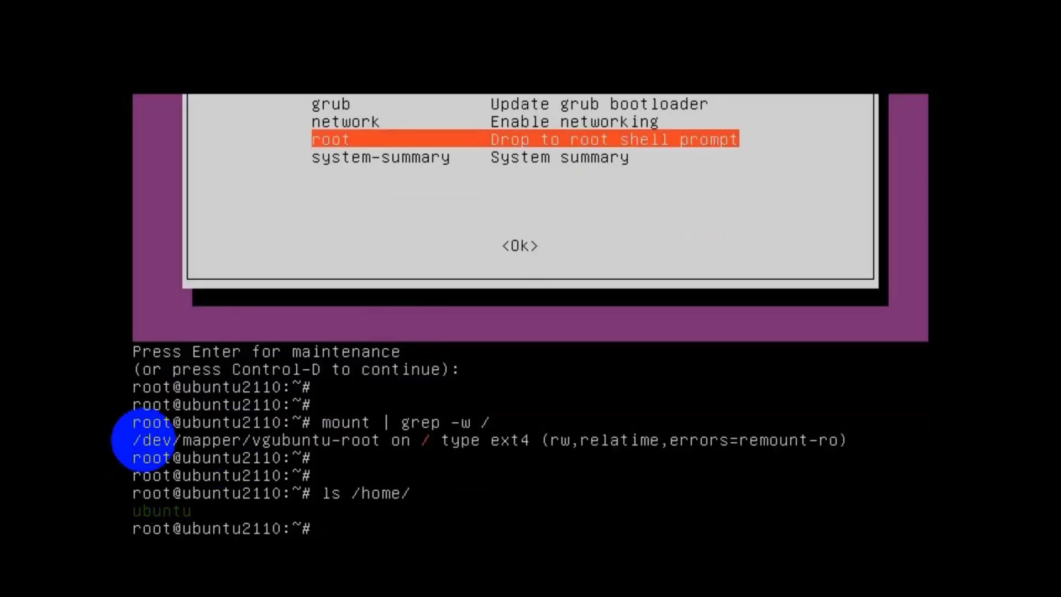
- Create user test2 with useradd and start the passwd test2 command
text(useradd test2)
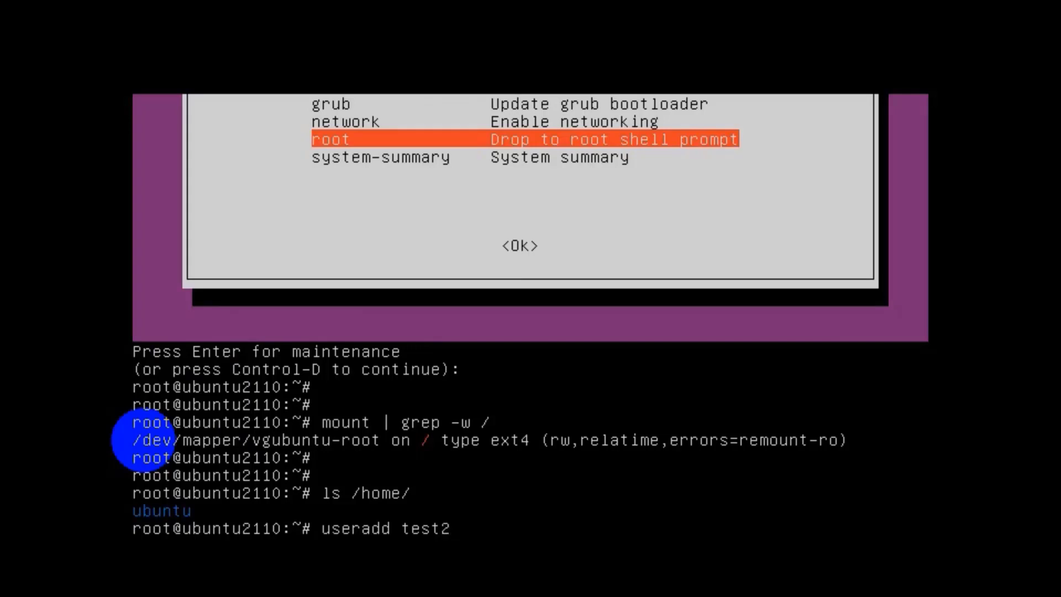
key(Return)
text(ps)
key(BackSpace)
text(as)
text(swd )
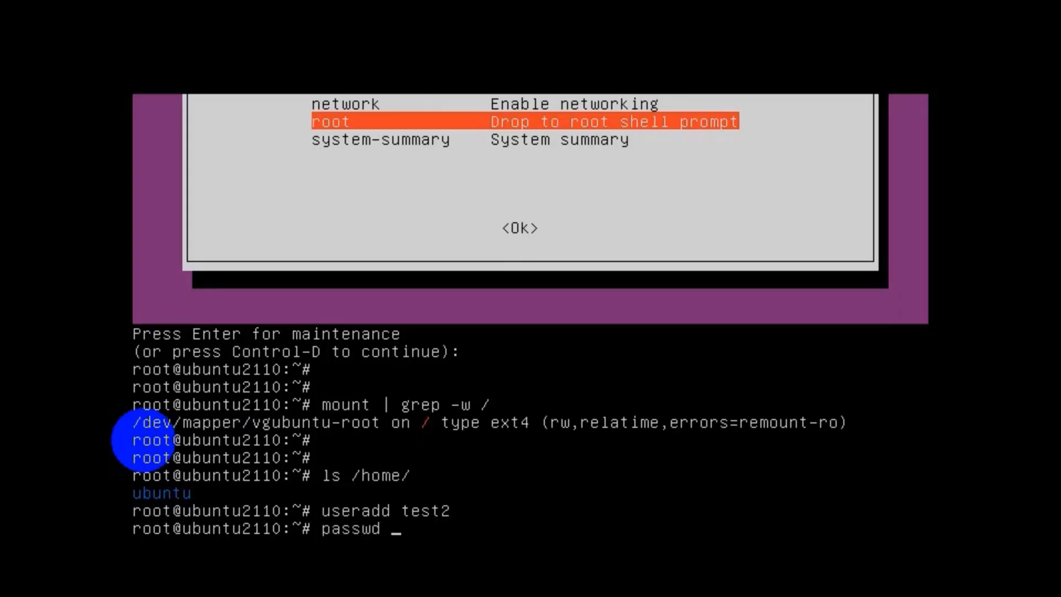
text(test2)
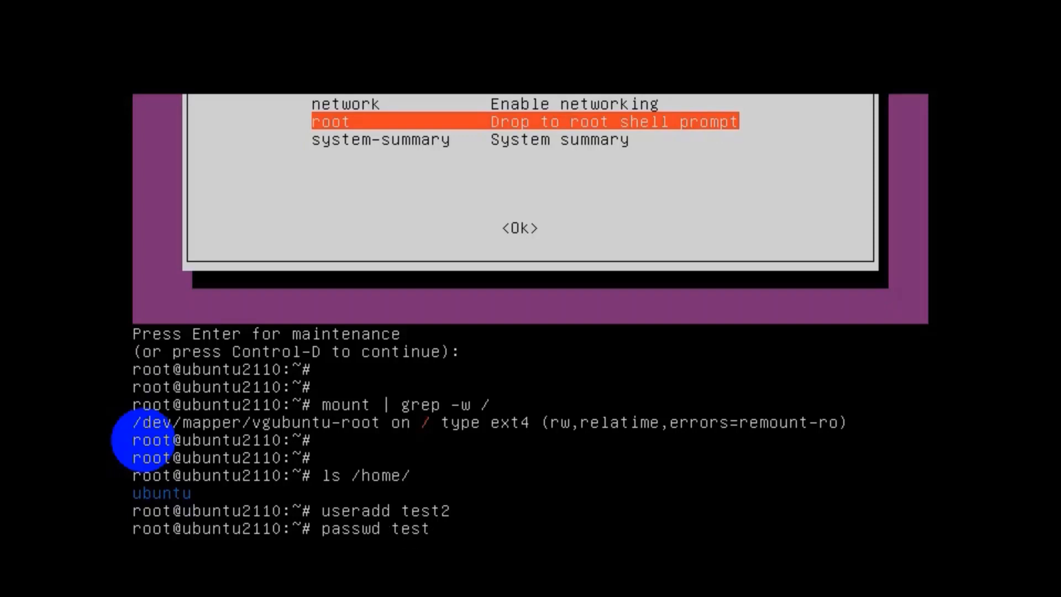
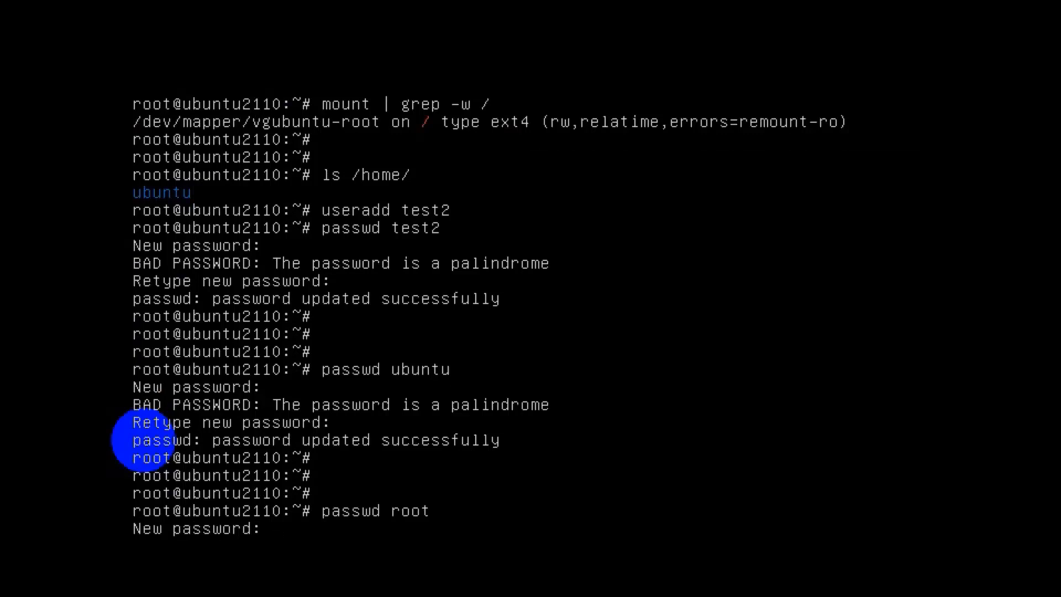
- Enter and confirm the new root password at the passwd prompt
key(Return)
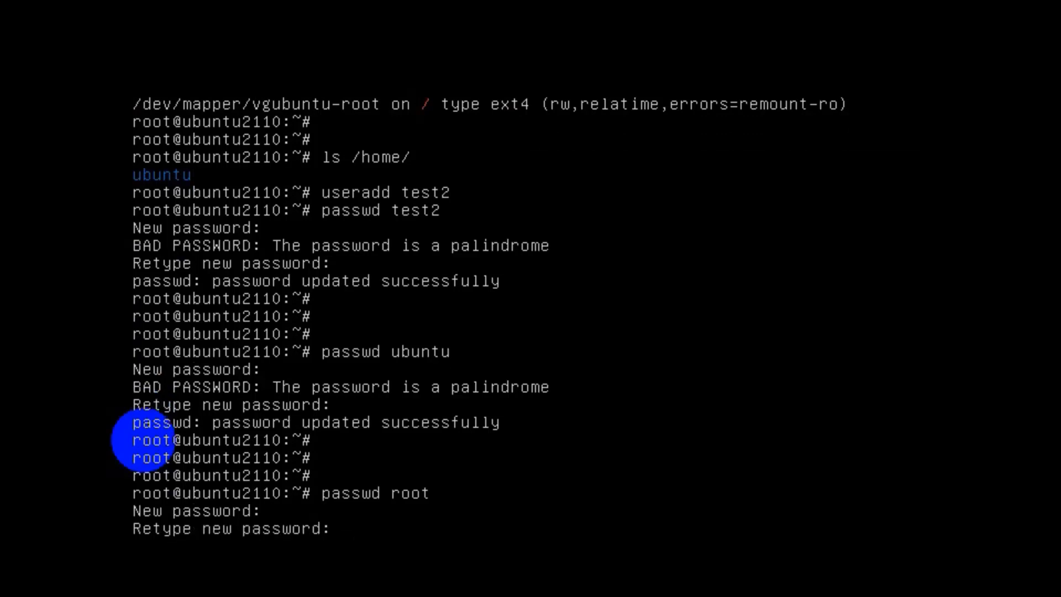
key(Return)
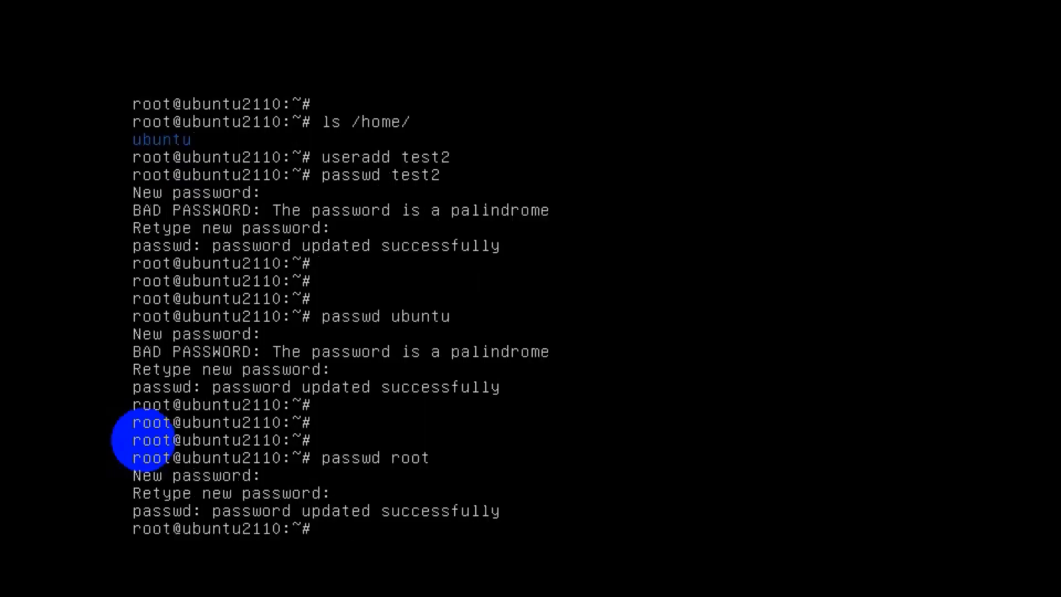
key(Return)
key(Return)
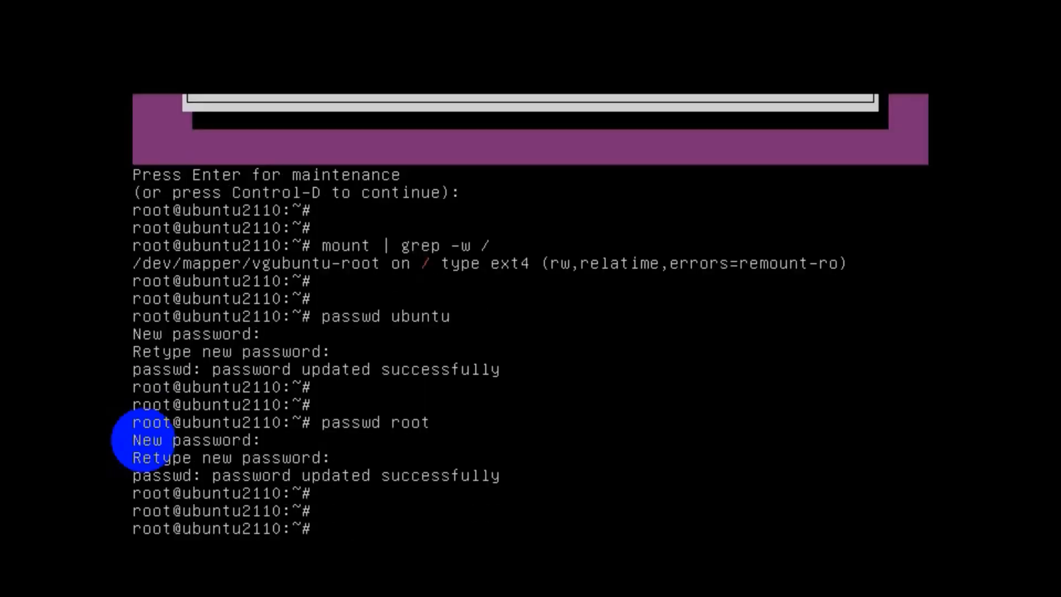
- Reboot the machine with init 6
text(init)
key(BackSpace)
text(6)
key(Return)
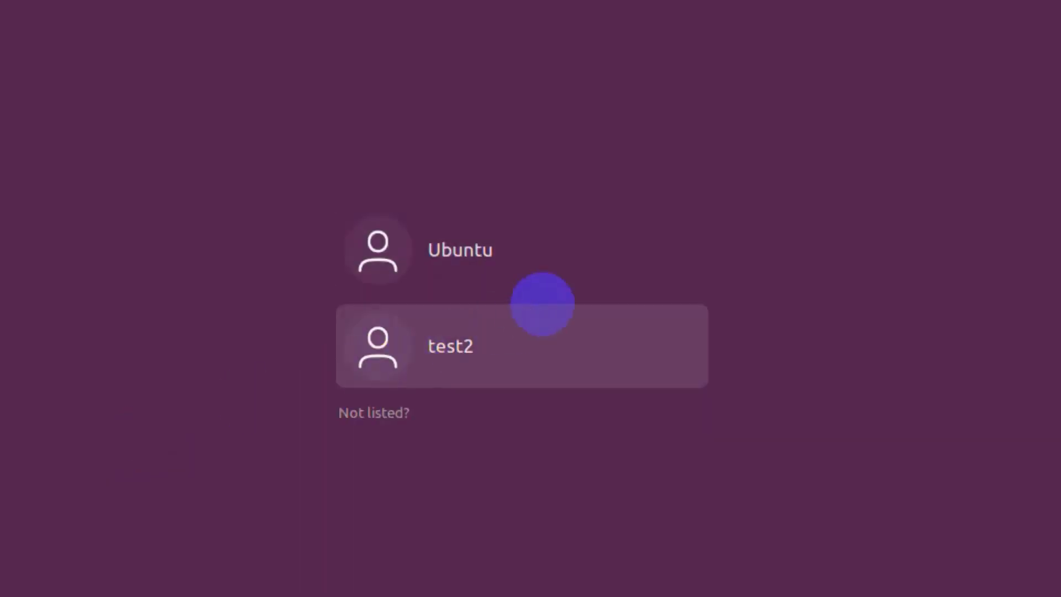
- Sign in as the Ubuntu user with its password
click(534, 252)
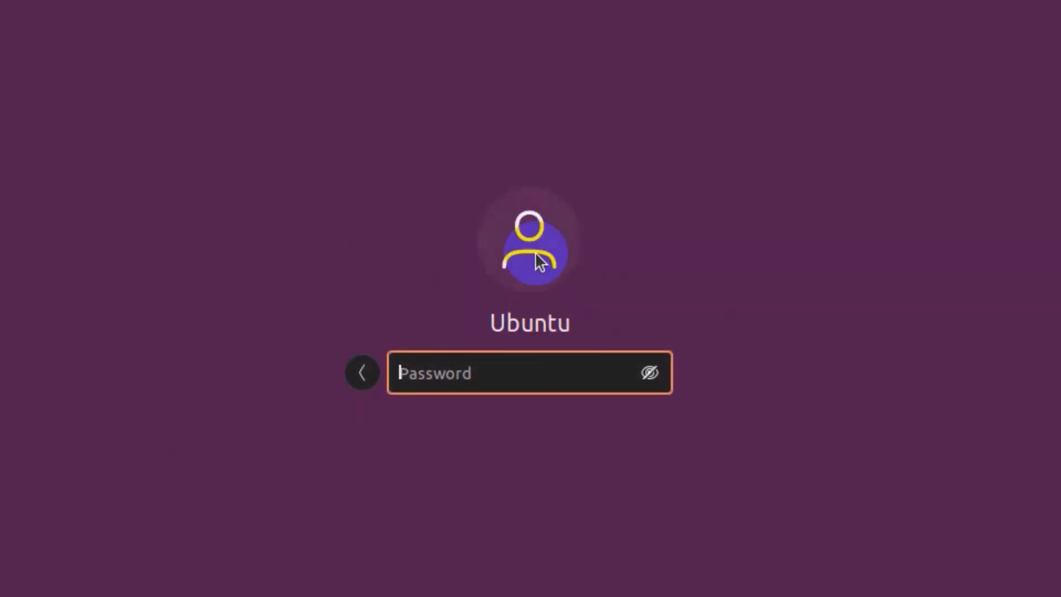
text(••••••••••)
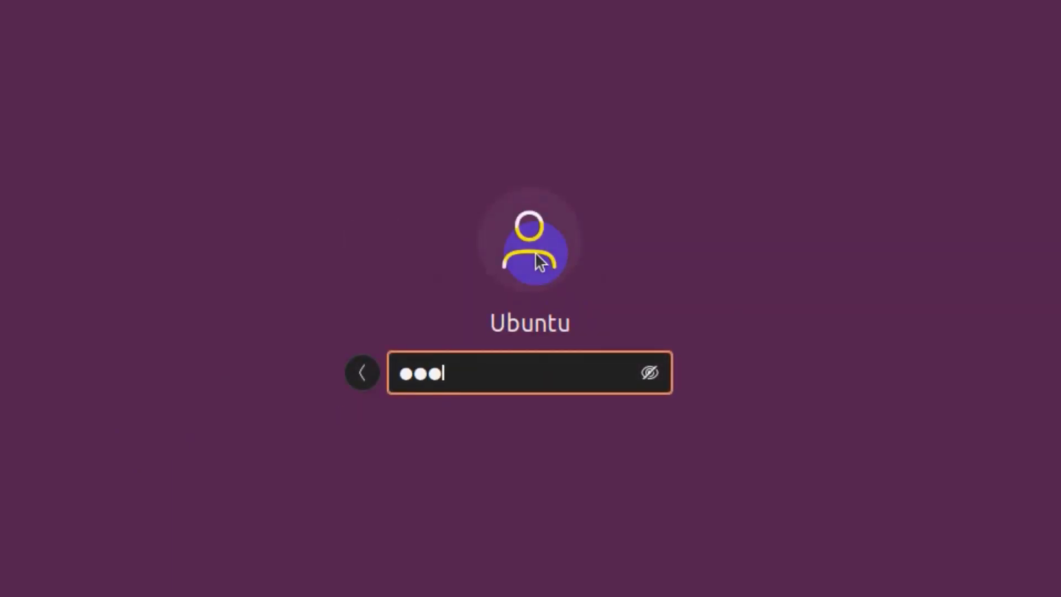
text(•)
key(Return)
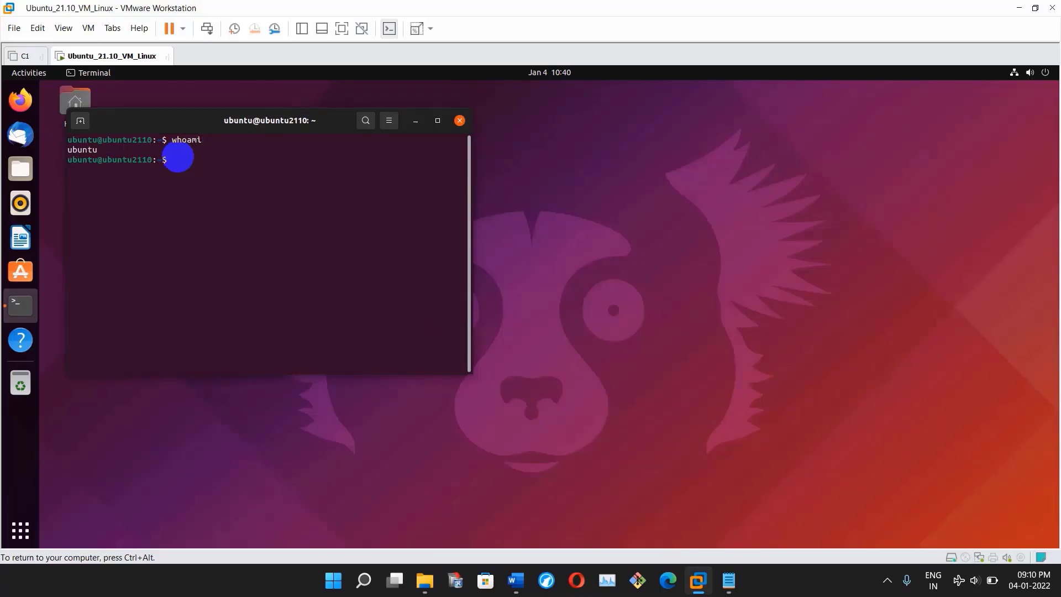
- Sign in as the test2 user with its password
key(ctrl+alt)
click(1027, 72)
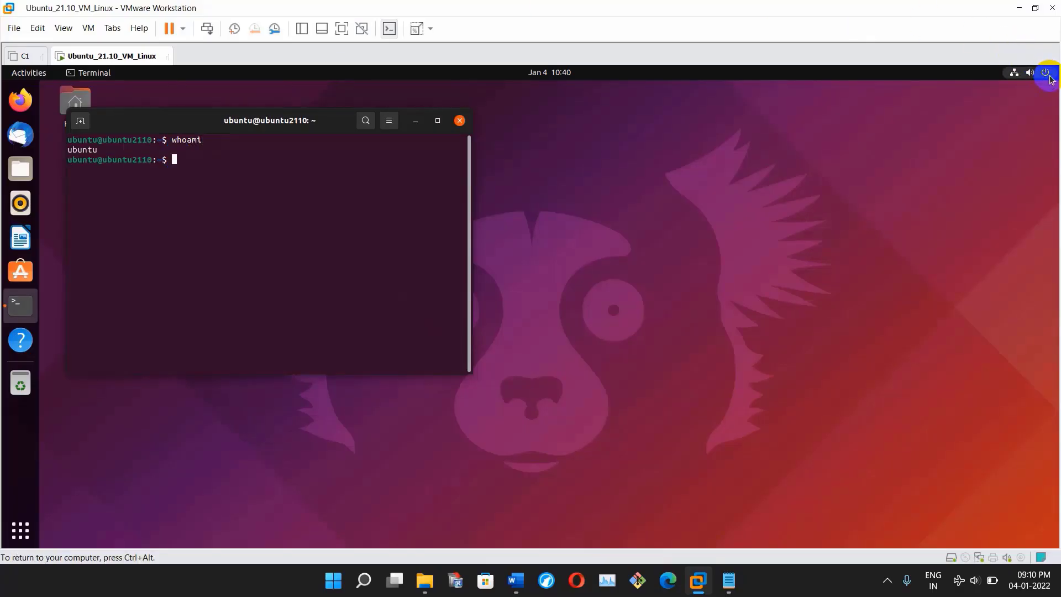
click(1028, 72)
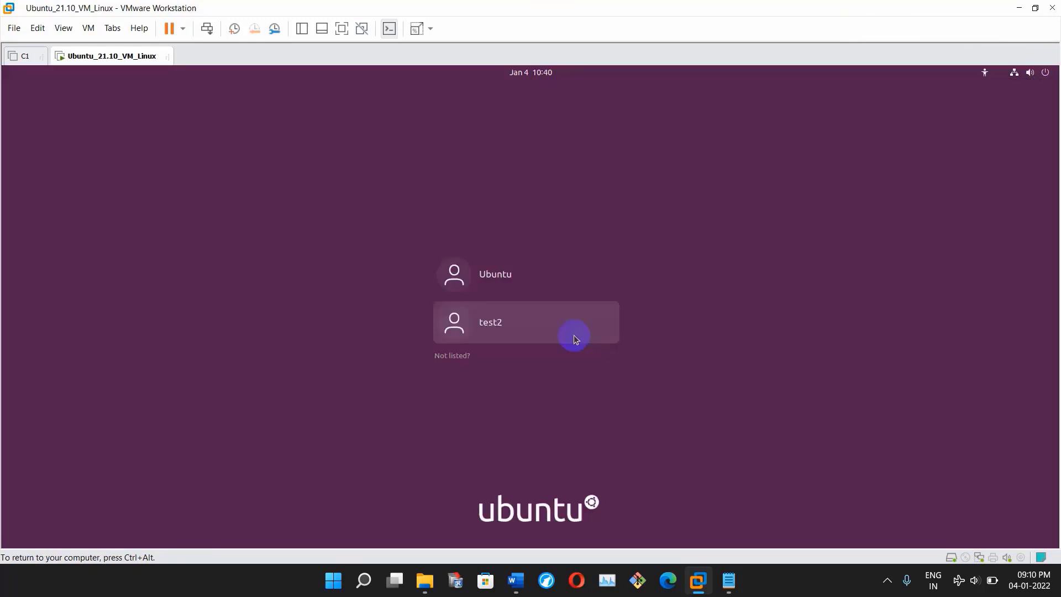
click(574, 334)
text(x)
key(Return)
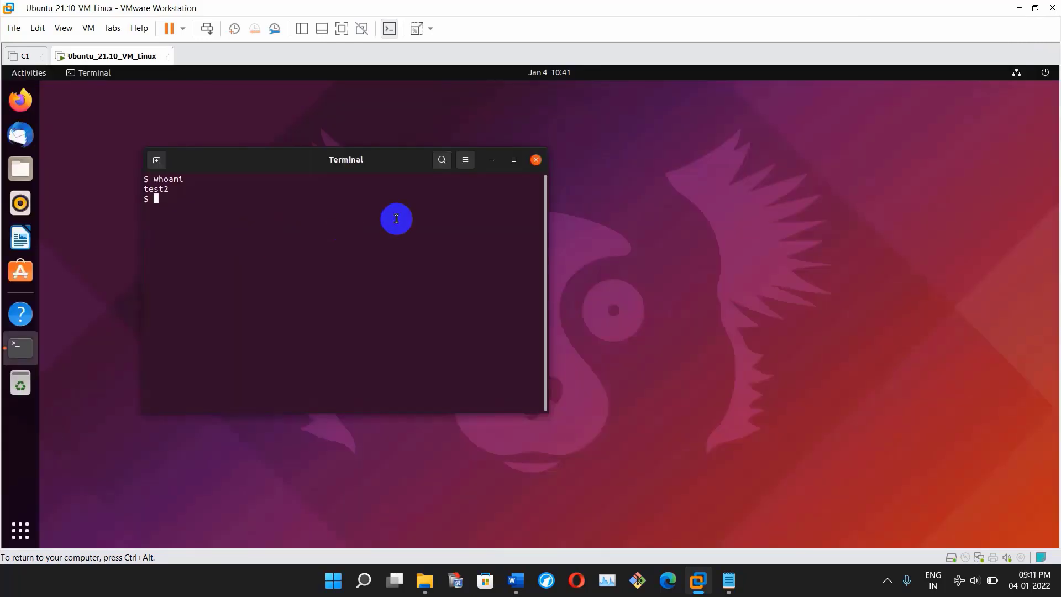
- Log out of the test2 session via Power Off / Log Out > Log Out
click(1045, 75)
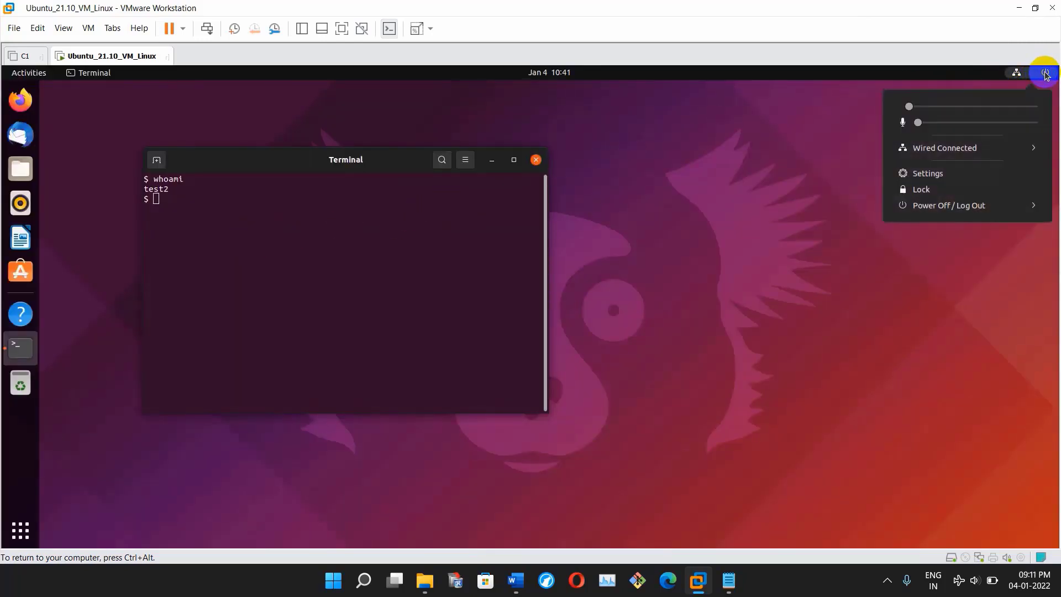
click(983, 205)
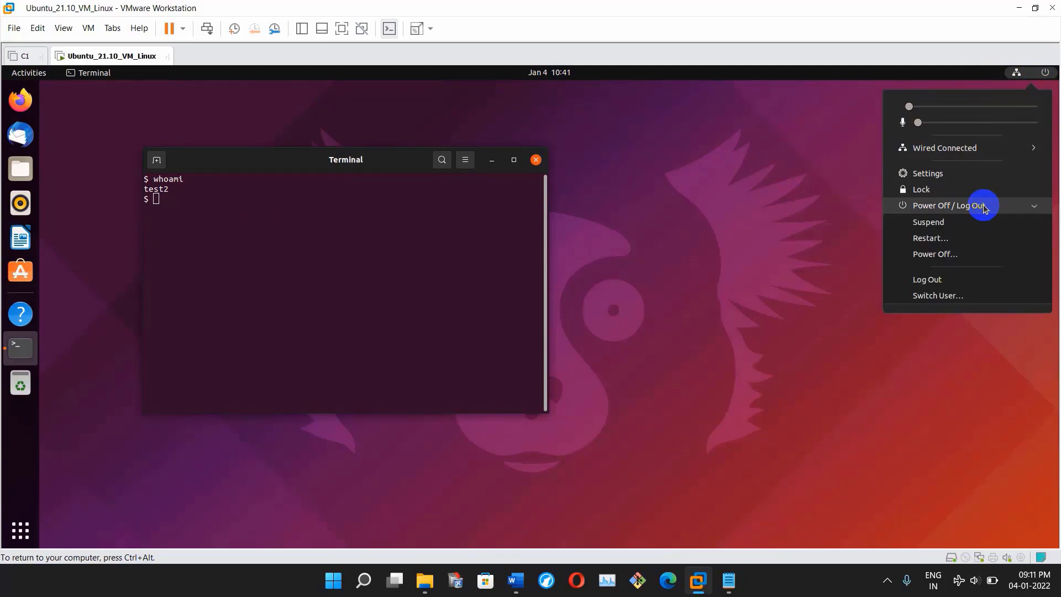
click(944, 280)
click(594, 341)
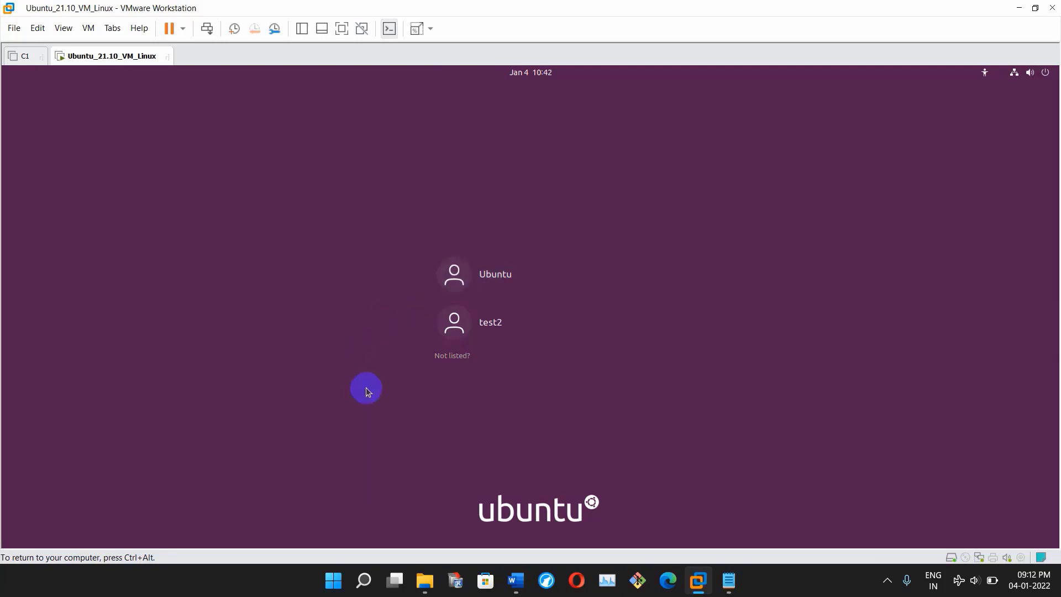
- Try signing in as unlisted user 'roll', then bring up the Ubuntu user's password field
click(459, 355)
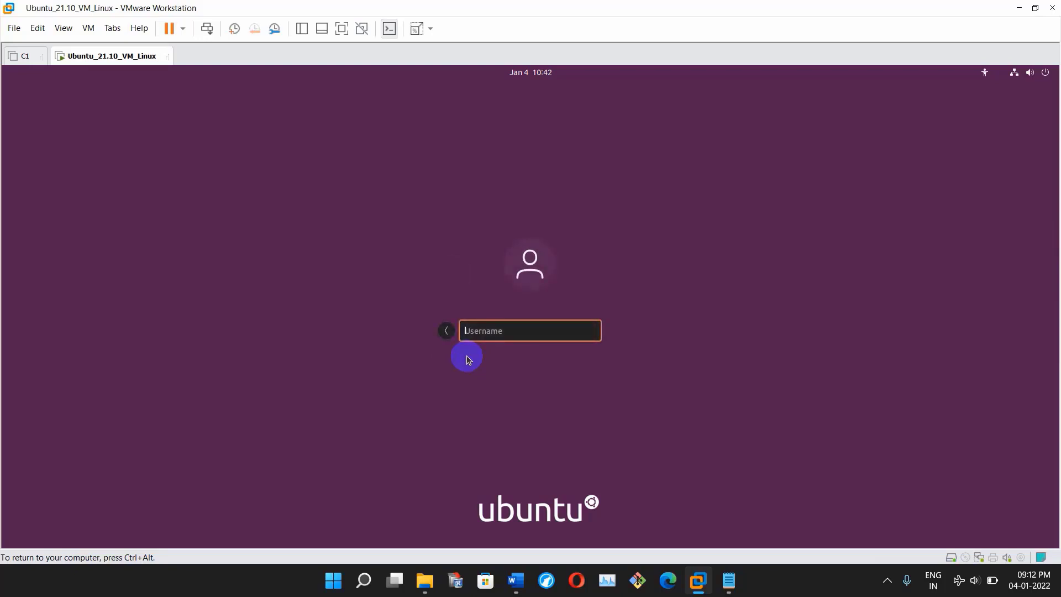
text(roll)
key(Return)
text(***********)
key(Return)
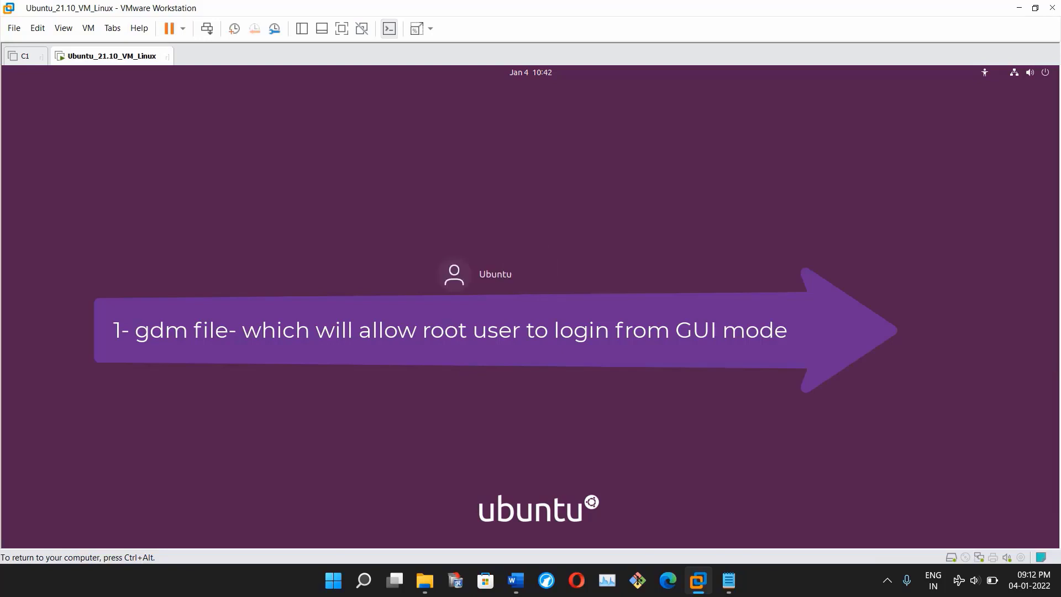
click(498, 289)
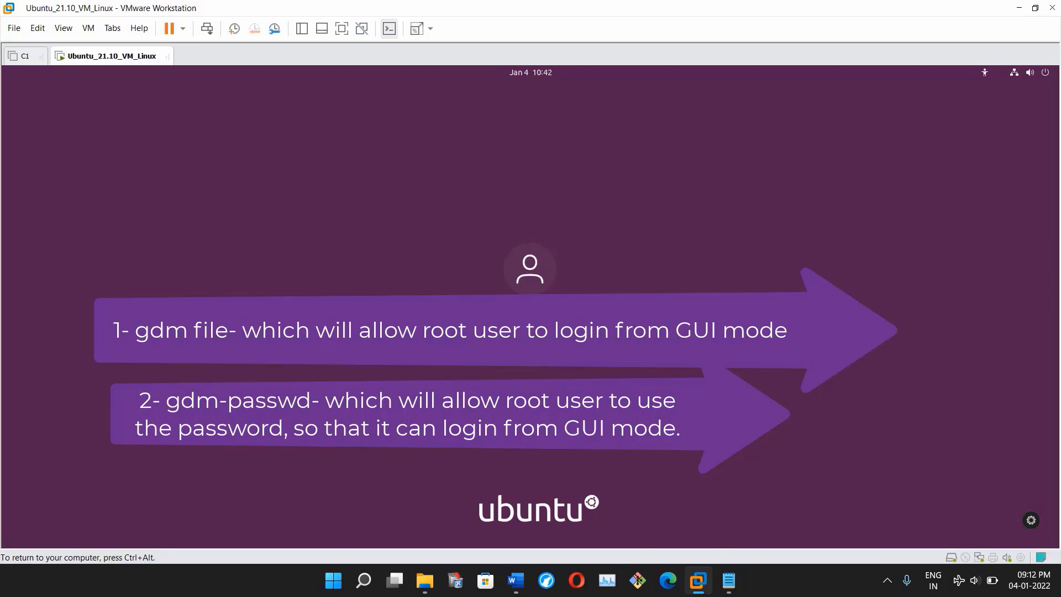
click(506, 334)
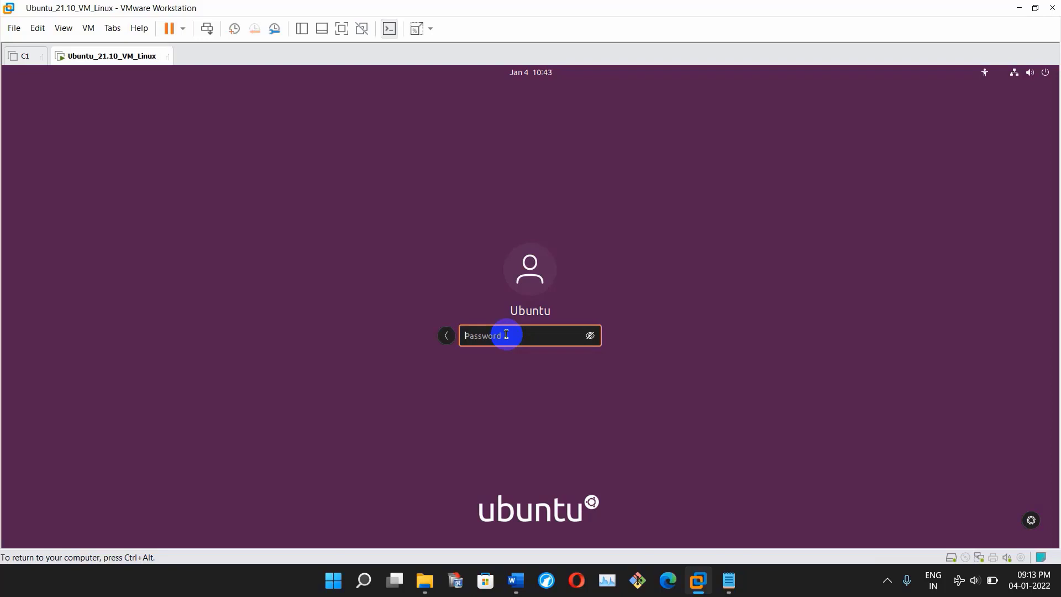
- Log in as the Ubuntu user and run whoami in the terminal
text(***********)
key(Return)
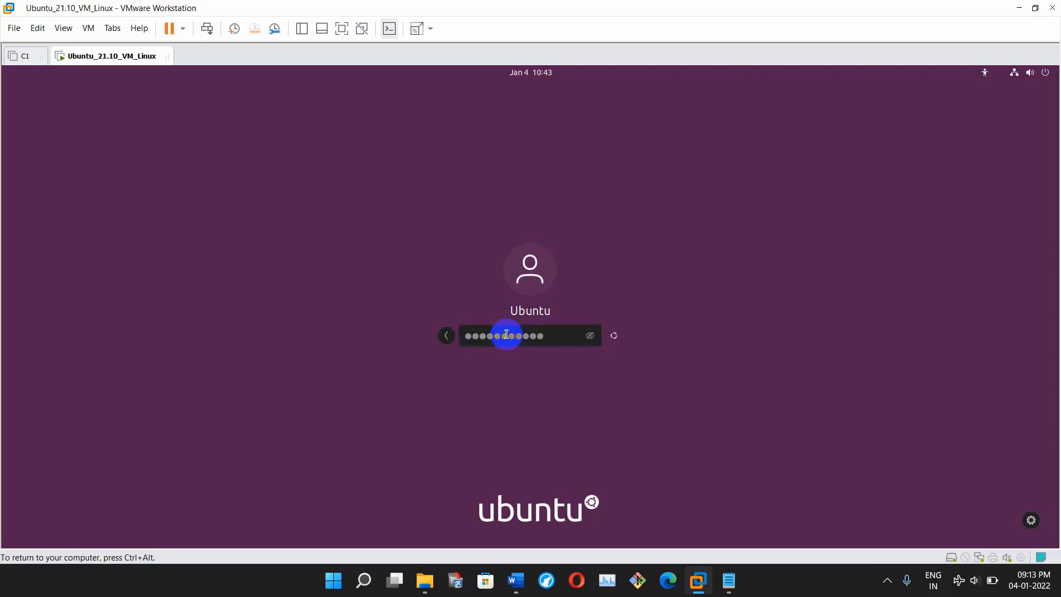
text(whoami)
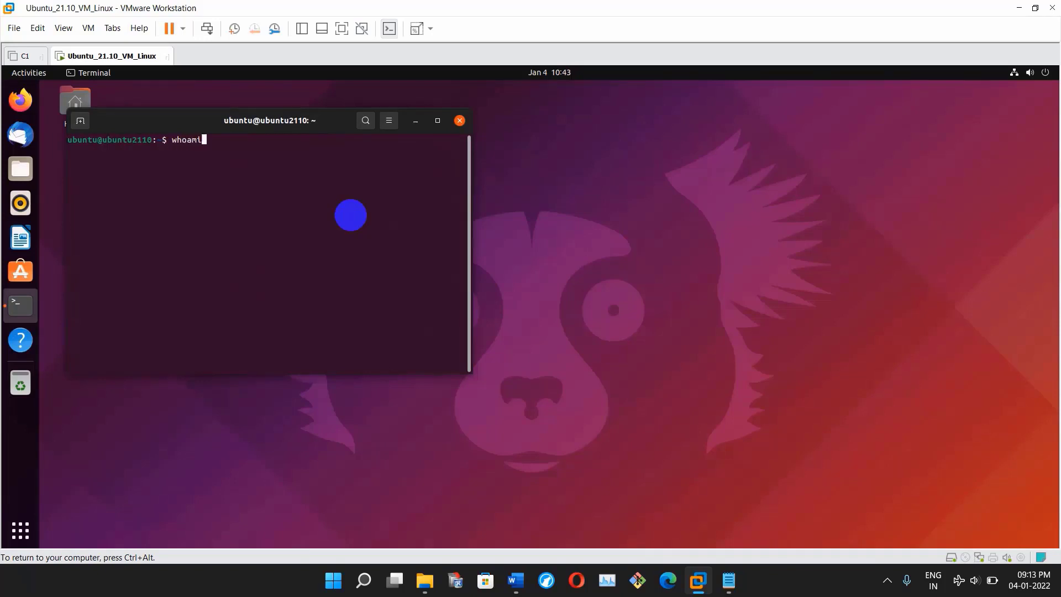
key(Return)
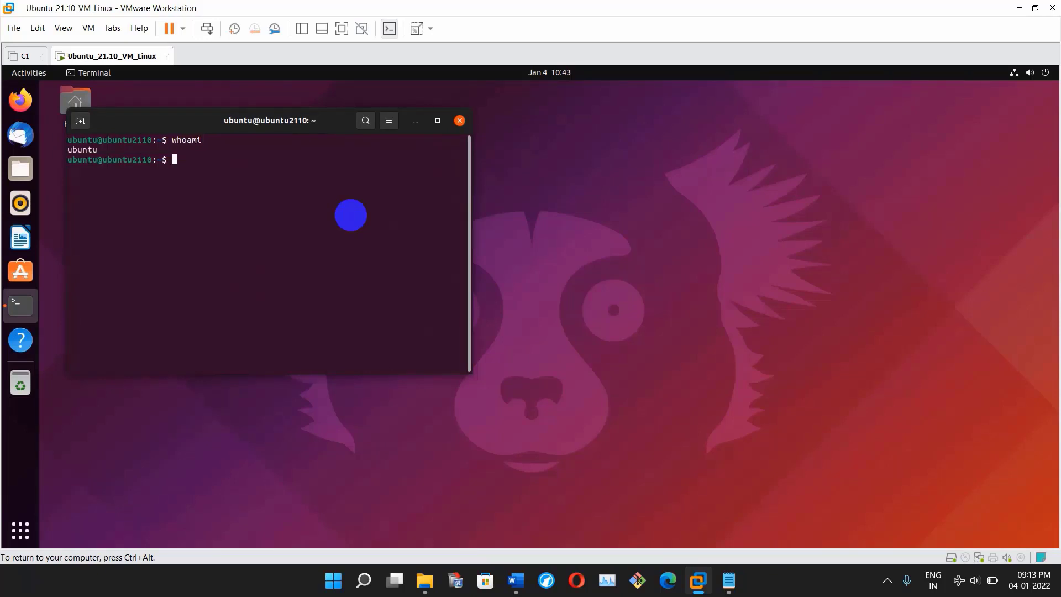
- Start a root login shell with sudo -i
key(Return)
key(Return)
text(sudp)
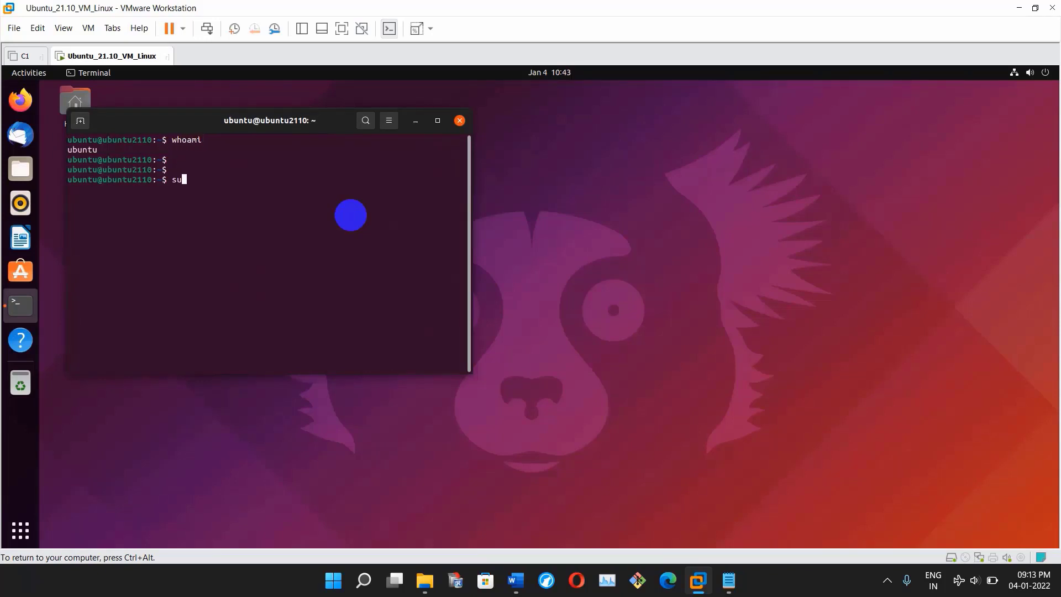
key(BackSpace)
key(BackSpace)
text(o -i)
key(Return)
key(Return)
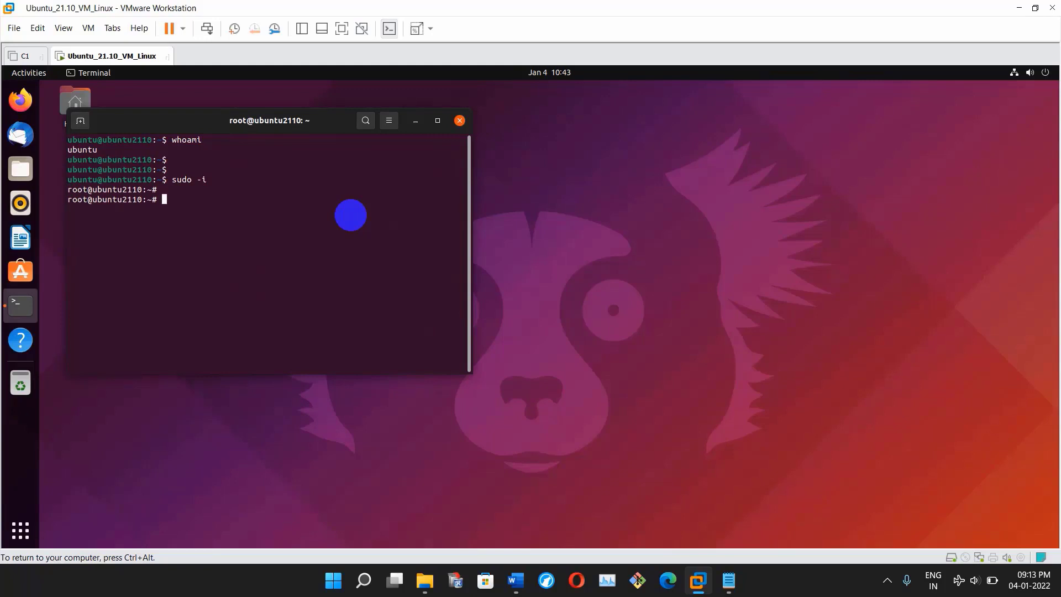
- Enter the command vim /etc/gdm3/custom.conf using Tab completion
text(vim /etc/gd)
key(Tab)
text(c)
key(Tab)
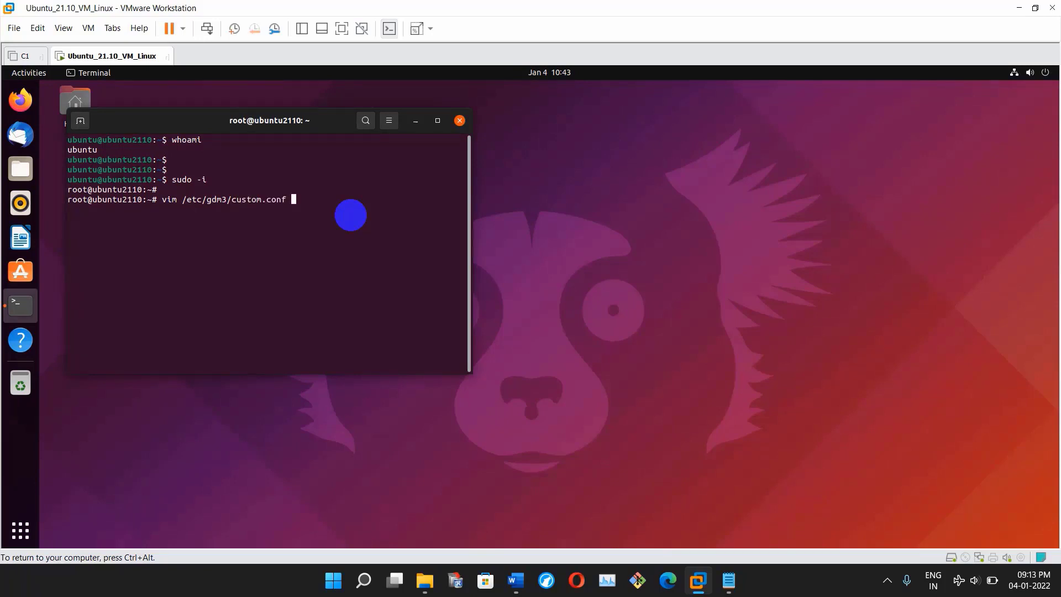
- Insert AllowRoot=True above [security] in /etc/gdm3/custom.conf and save with :wq!
key(Return)
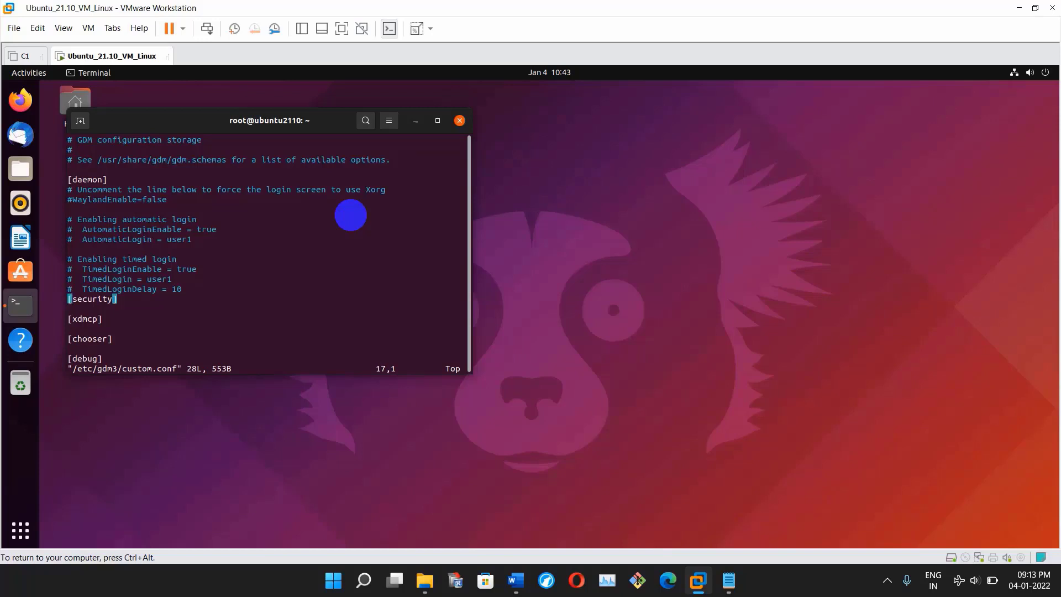
text(O#)
key(BackSpace)
key(BackSpace)
text(AllowR)
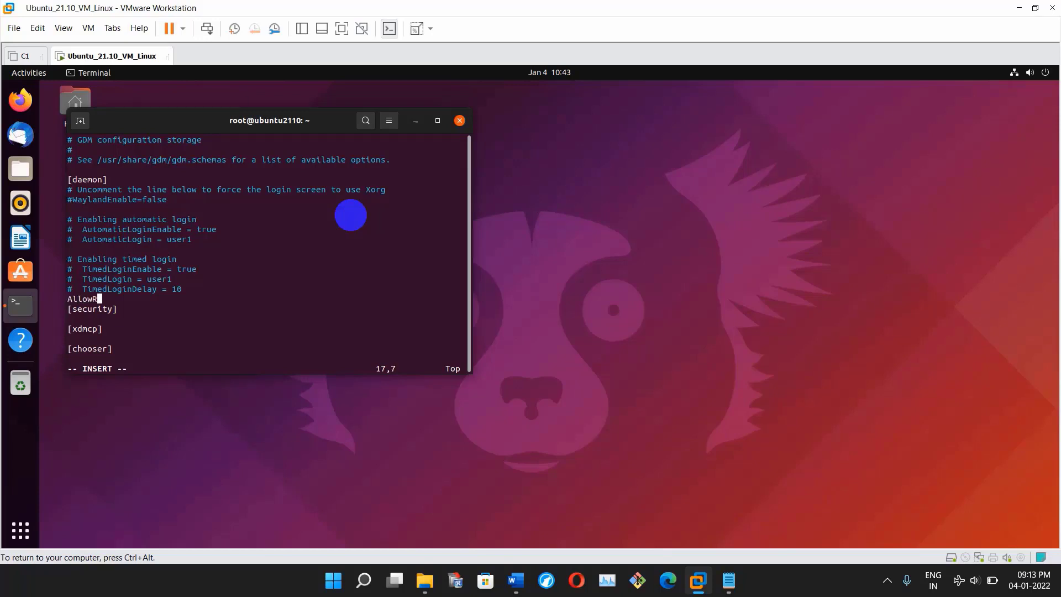
text(oot=True)
key(Escape)
text(:wq!)
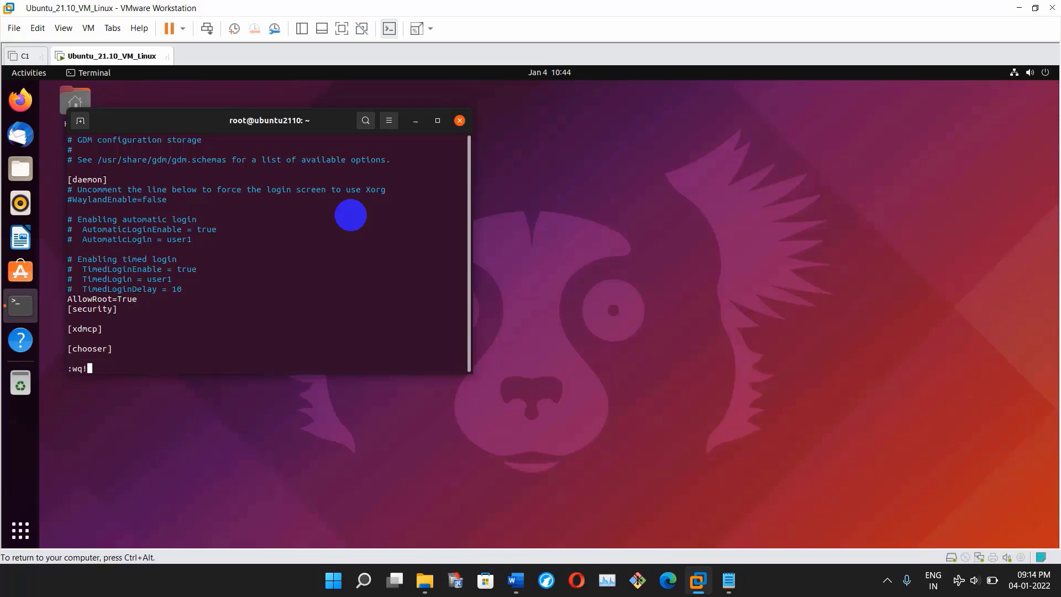
key(Return)
key(Return)
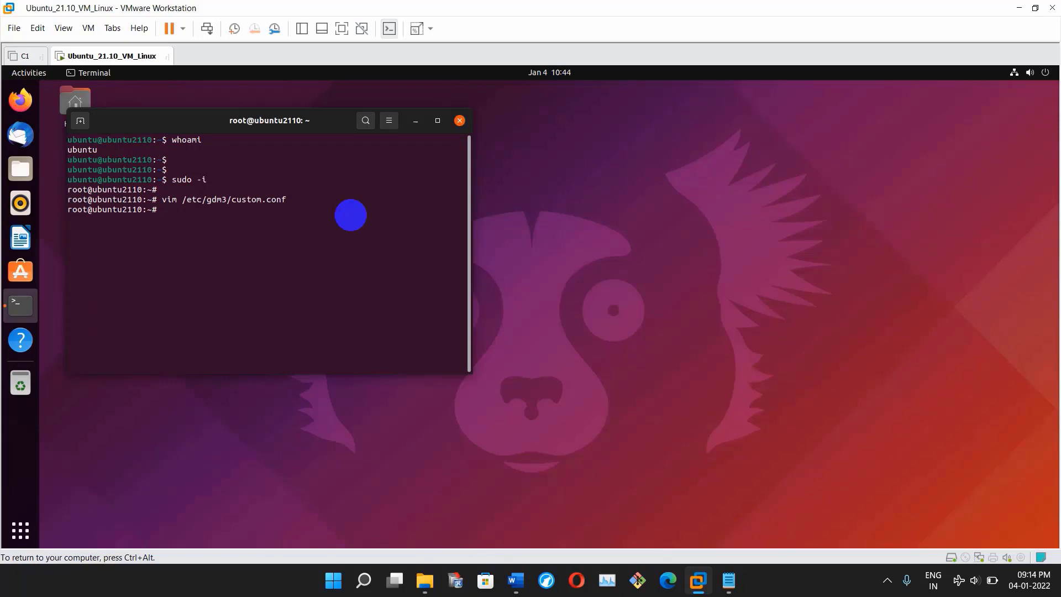
- Open /etc/pam.d/gdm-password in vim, enlarged, with line numbers shown
text(vim /etc/pam.)
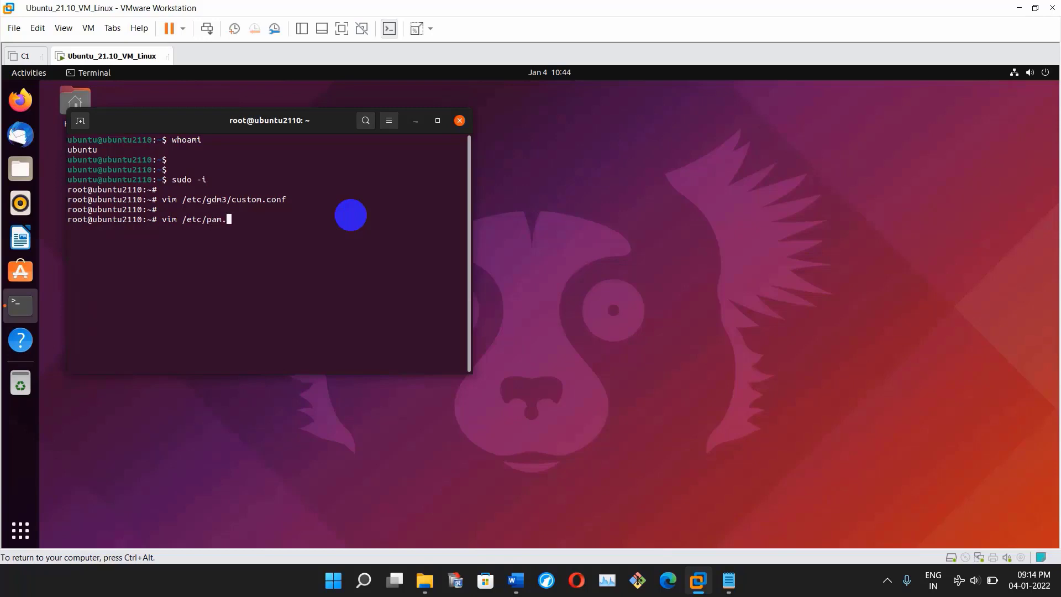
text(d/gdm-)
text(p)
key(Tab)
key(Return)
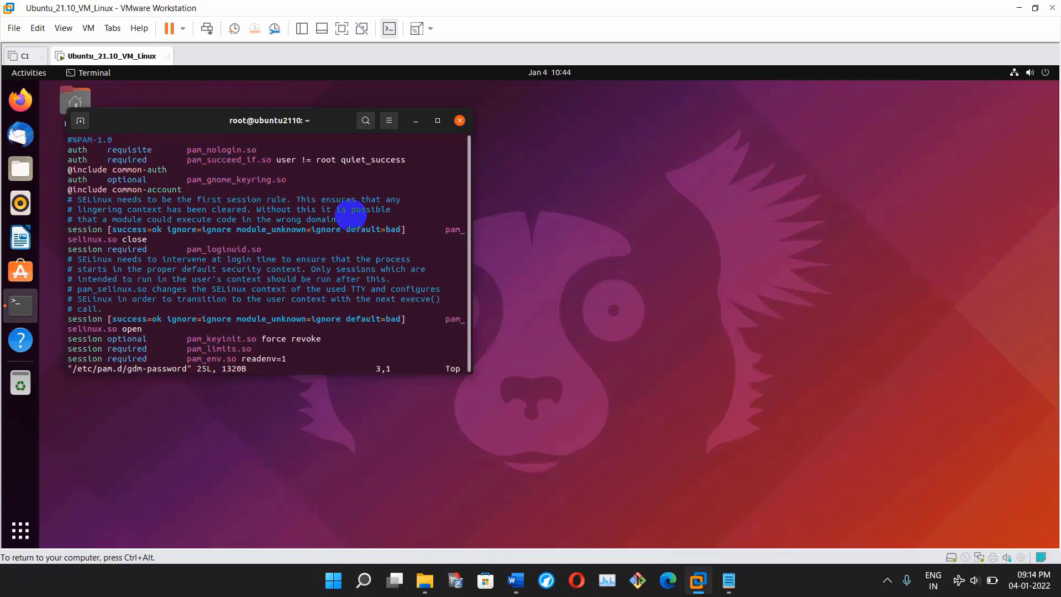
click(437, 121)
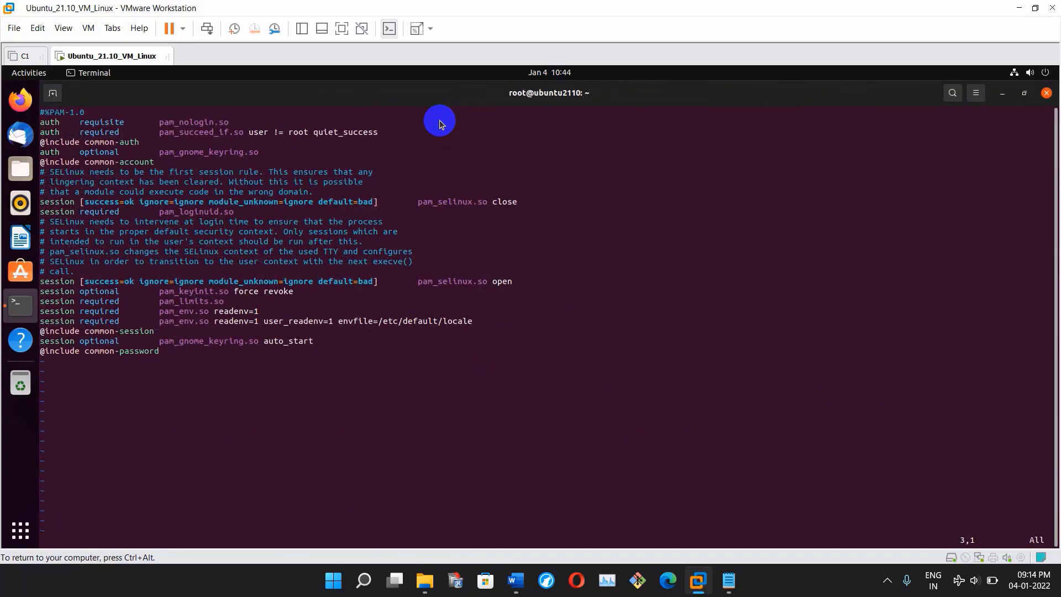
text(:se nu)
key(Return)
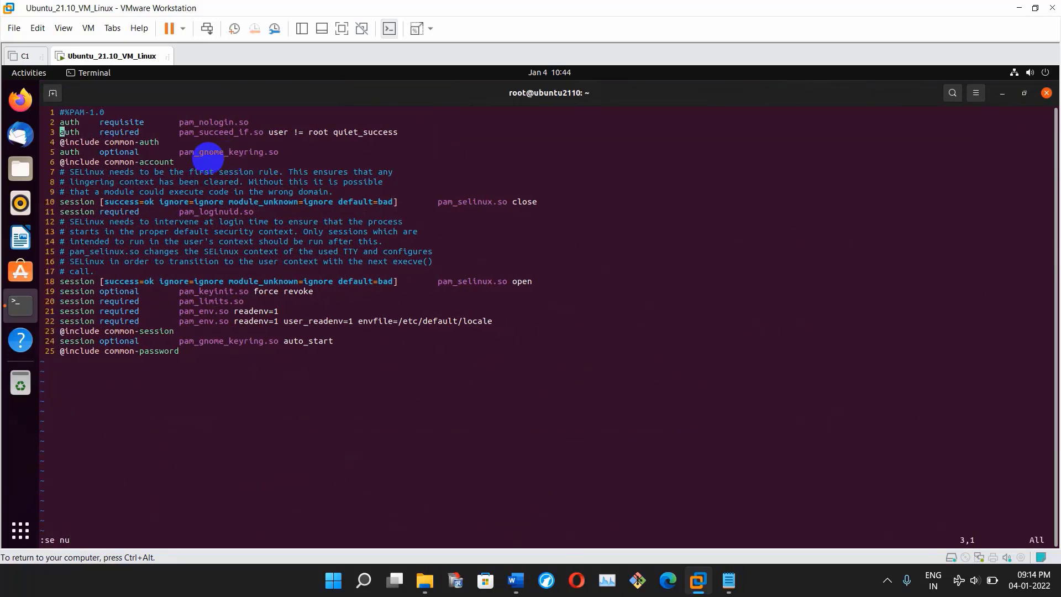
- Comment out line 3's pam_succeed_if.so user != root rule and save the file
click(104, 100)
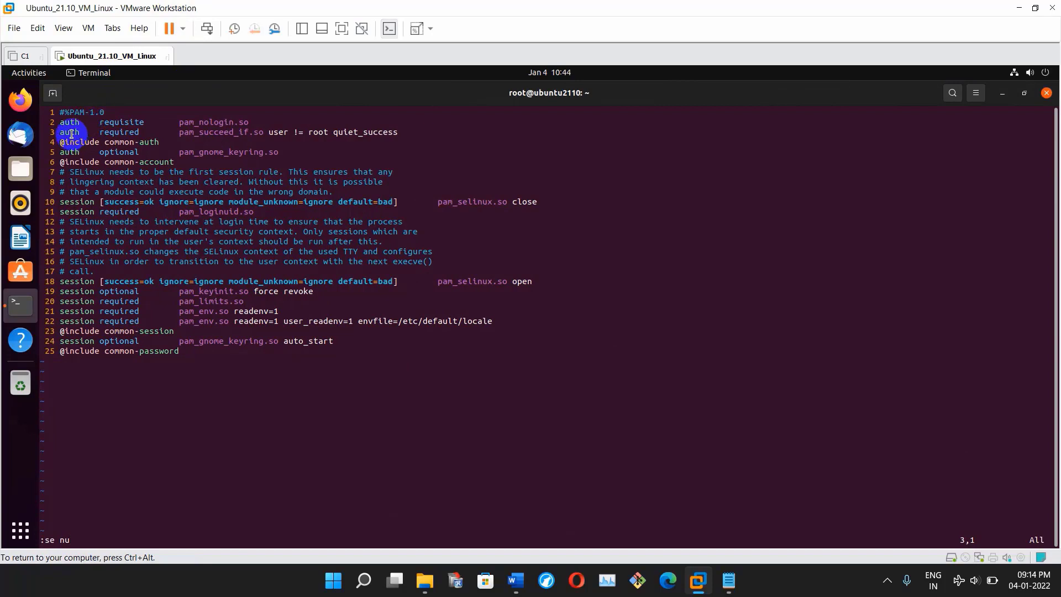
drag(71, 133, 399, 132)
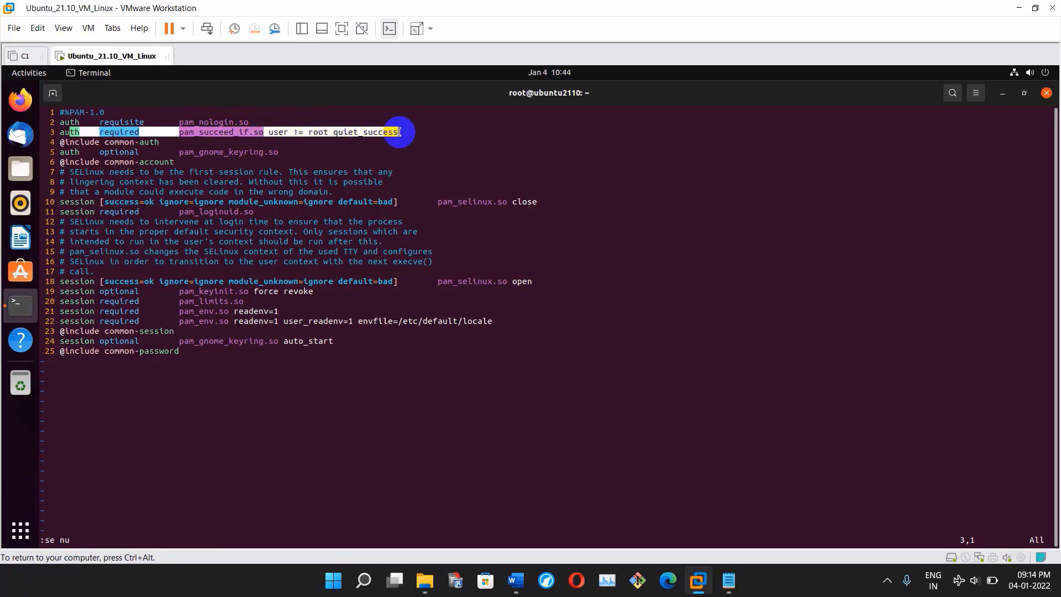
click(399, 131)
drag(407, 132, 388, 131)
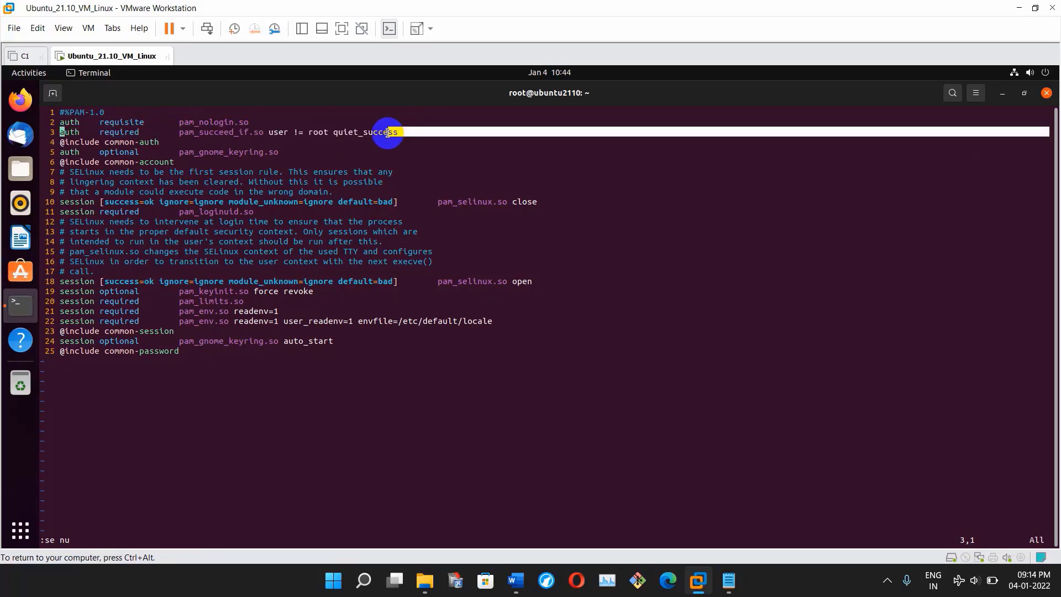
key(i)
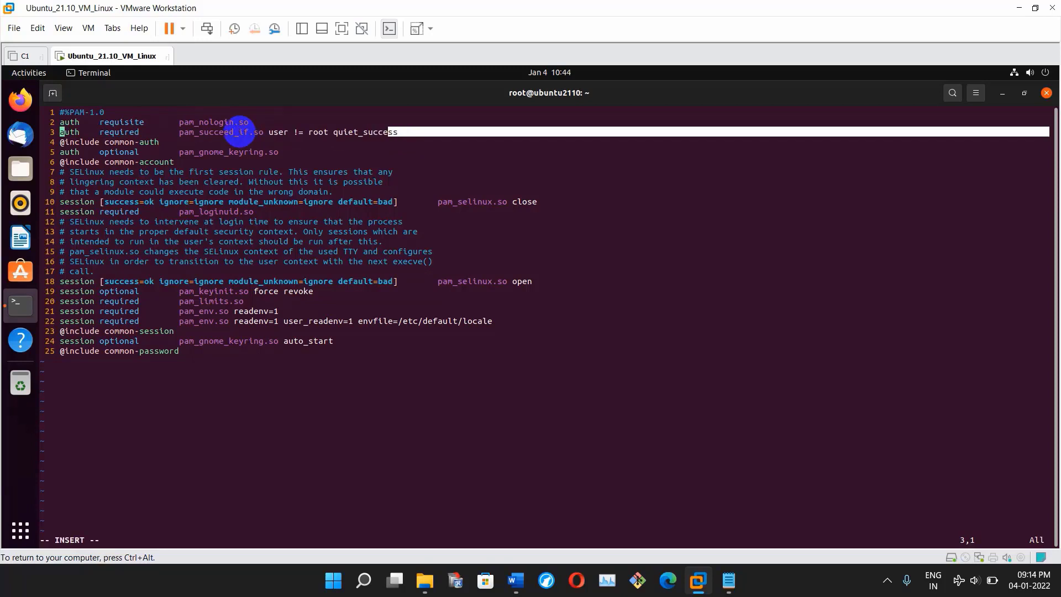
text(#)
key(Escape)
text(q!)
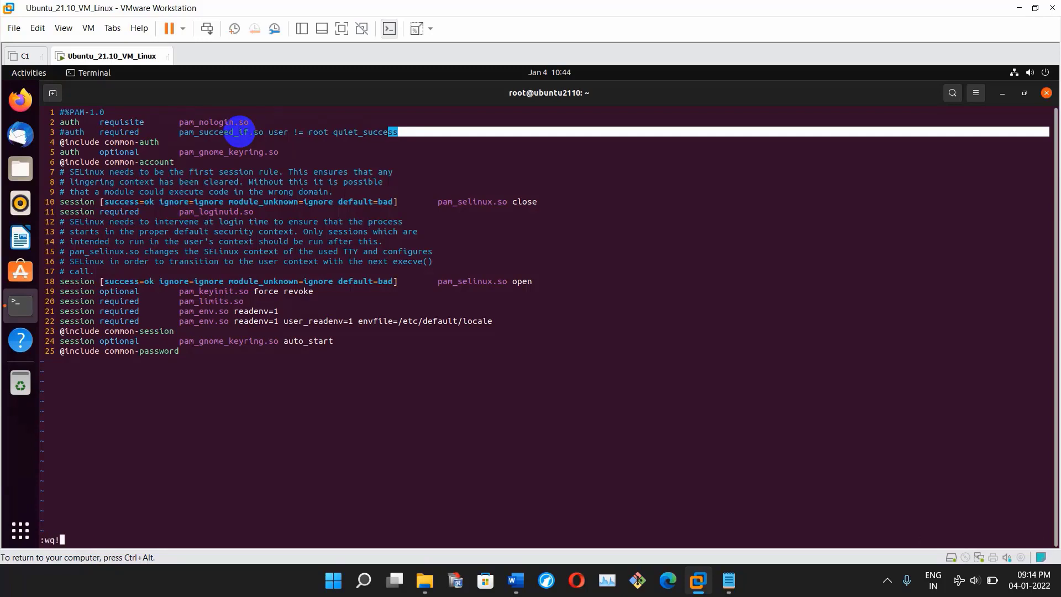
key(Return)
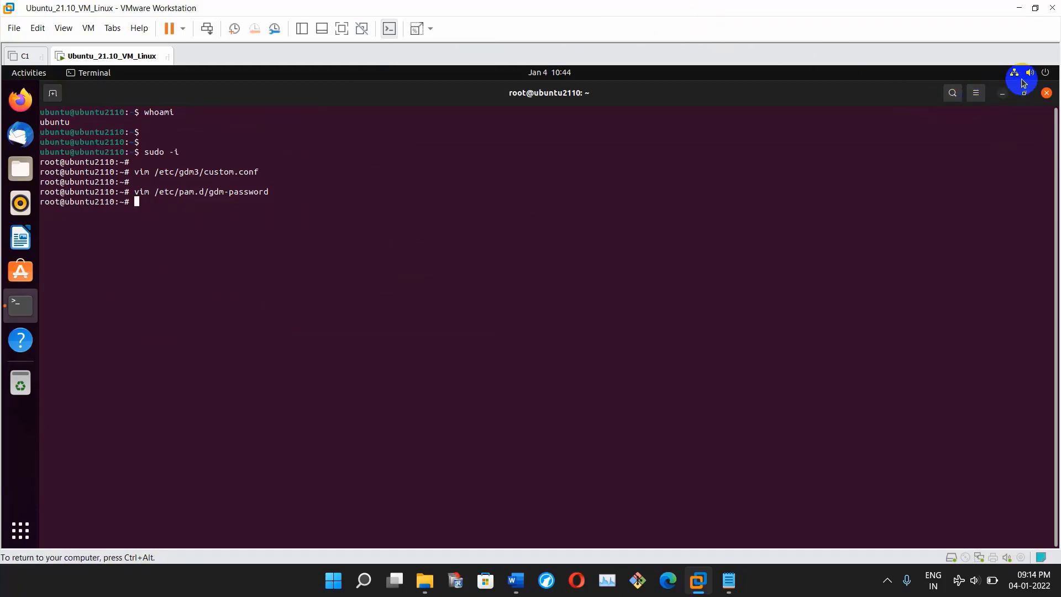
- Log out of the current session via Power Off / Log Out > Log Out
click(1044, 76)
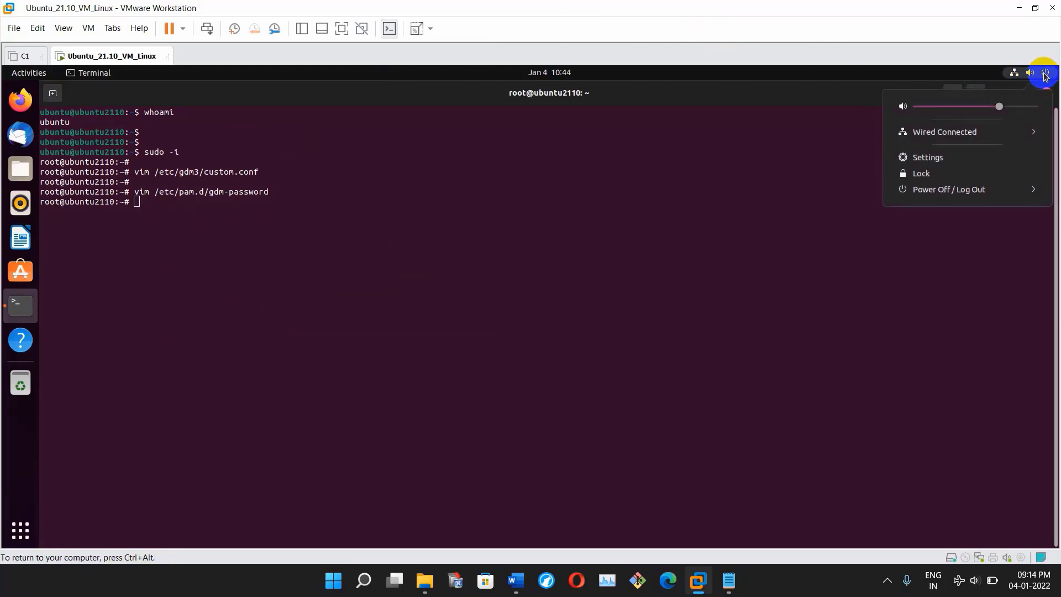
click(988, 190)
click(938, 263)
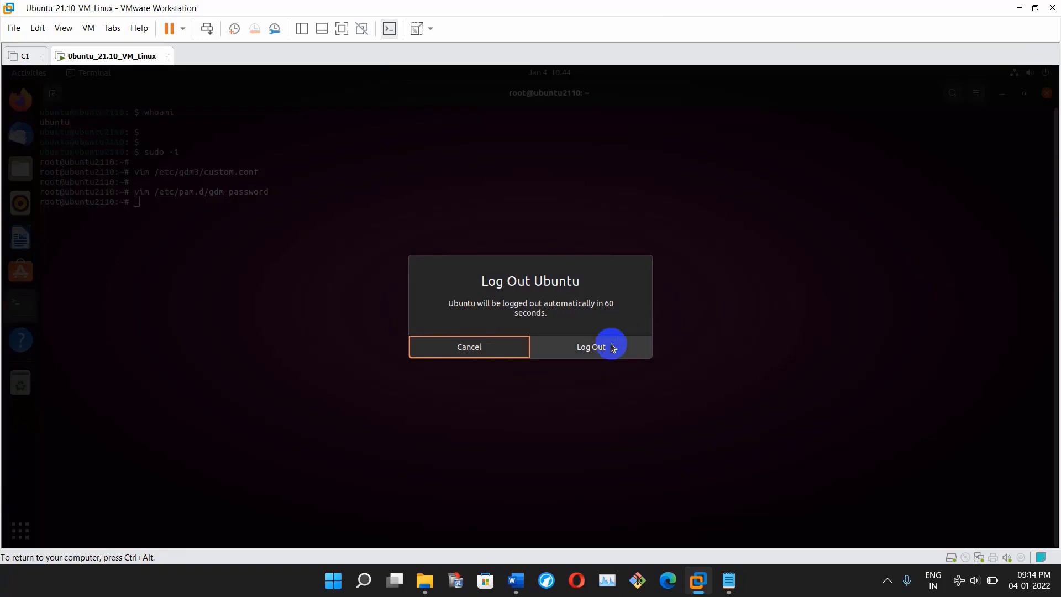
click(611, 345)
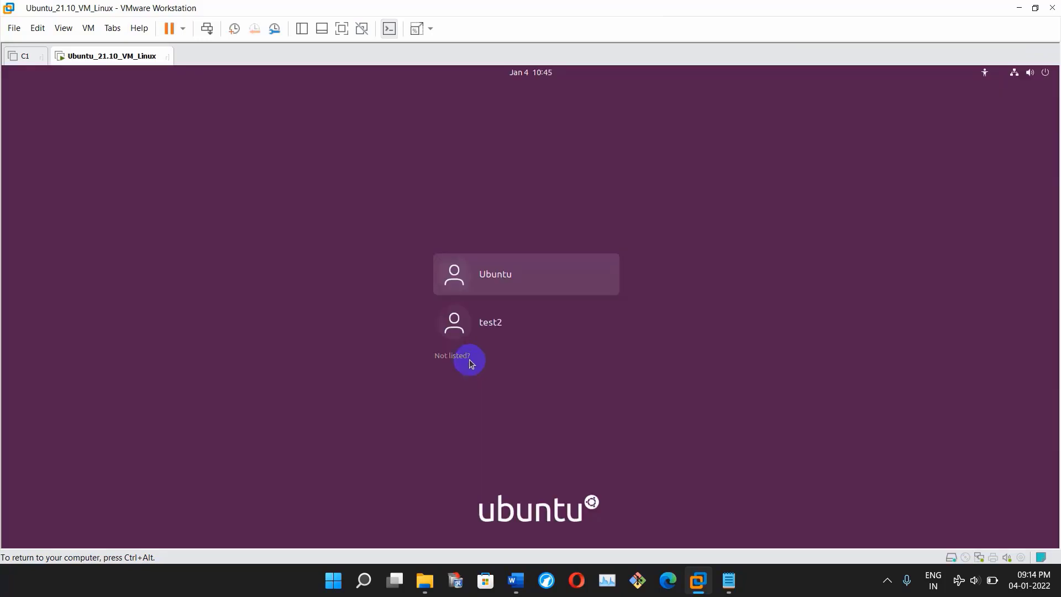
- Sign in through Not listed? as root with the root password
click(453, 356)
text(root)
key(Return)
text(1234567)
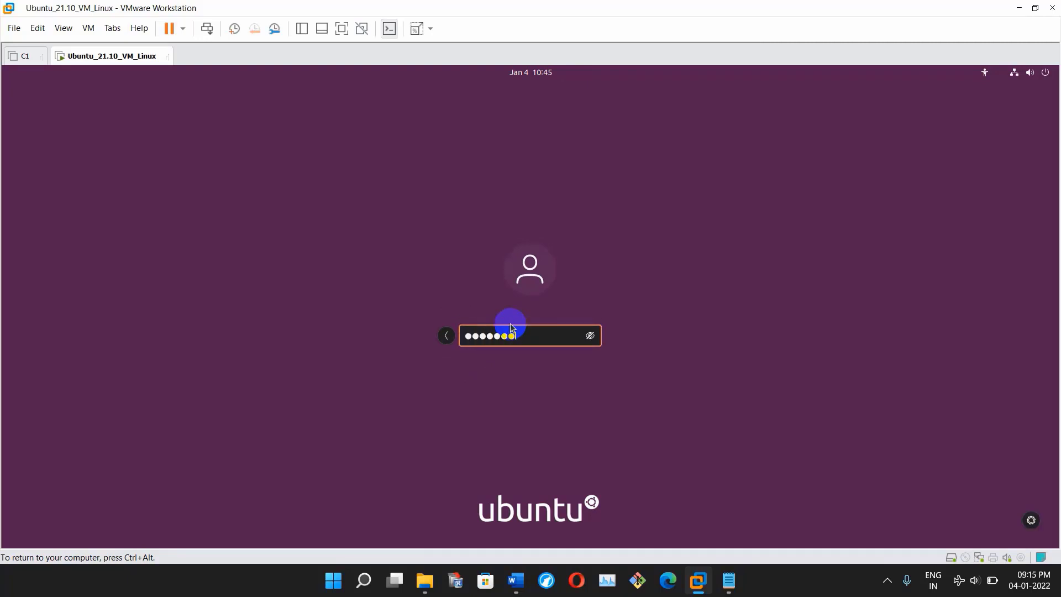
text(89)
key(Return)
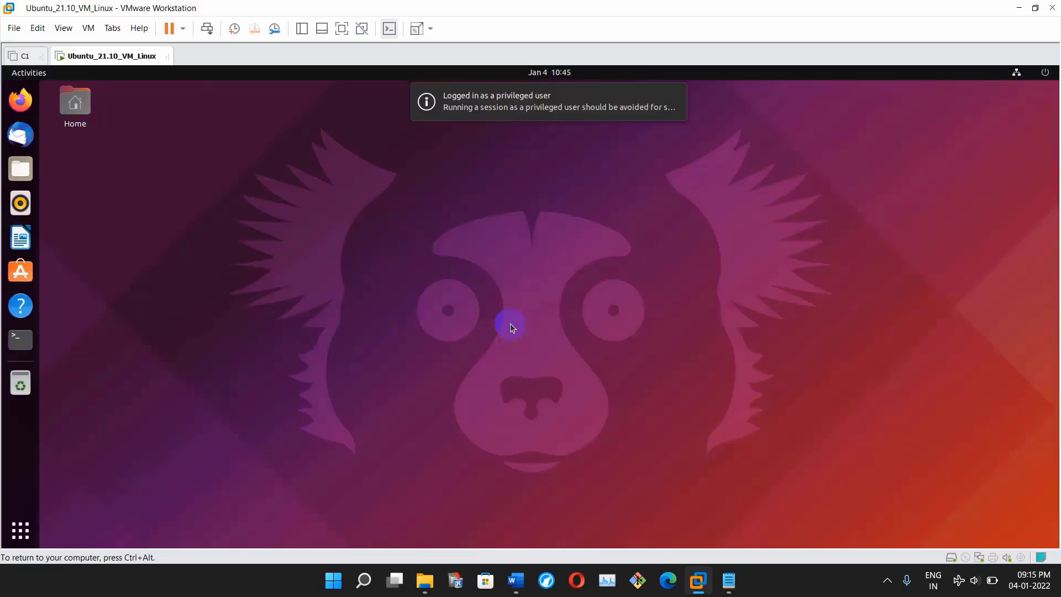
- Open a terminal, confirm whoami returns root, and move it to the upper right
click(24, 341)
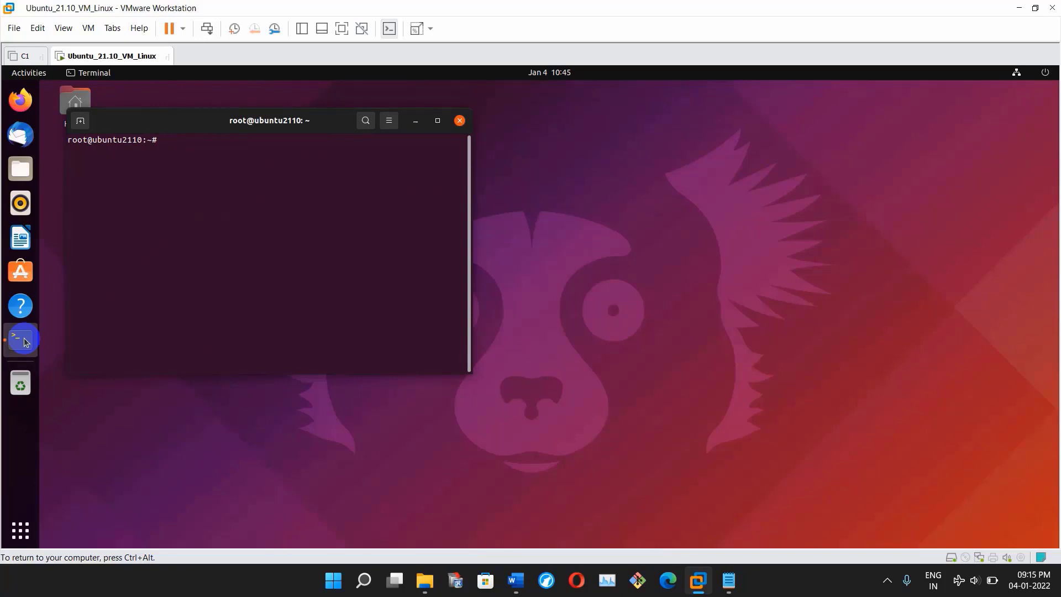
text(whoami)
key(BackSpace)
key(BackSpace)
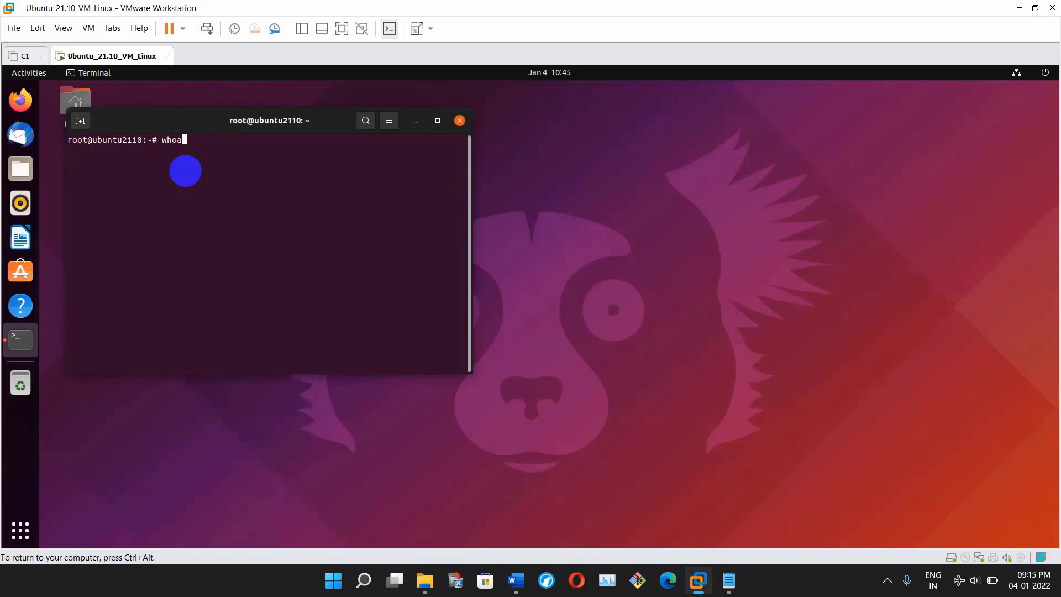
text(mi)
key(Return)
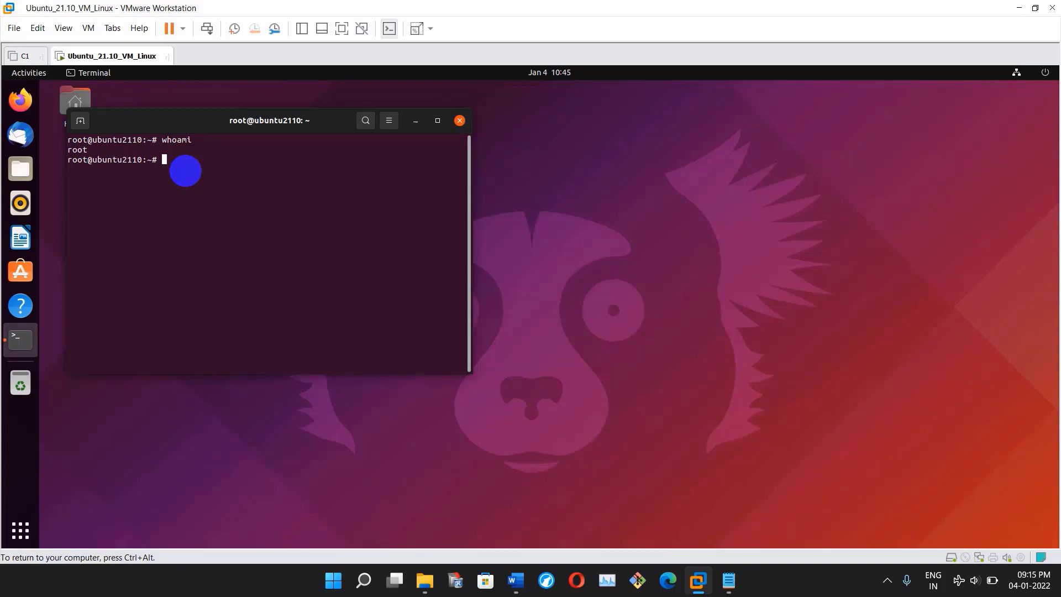
drag(221, 122, 787, 145)
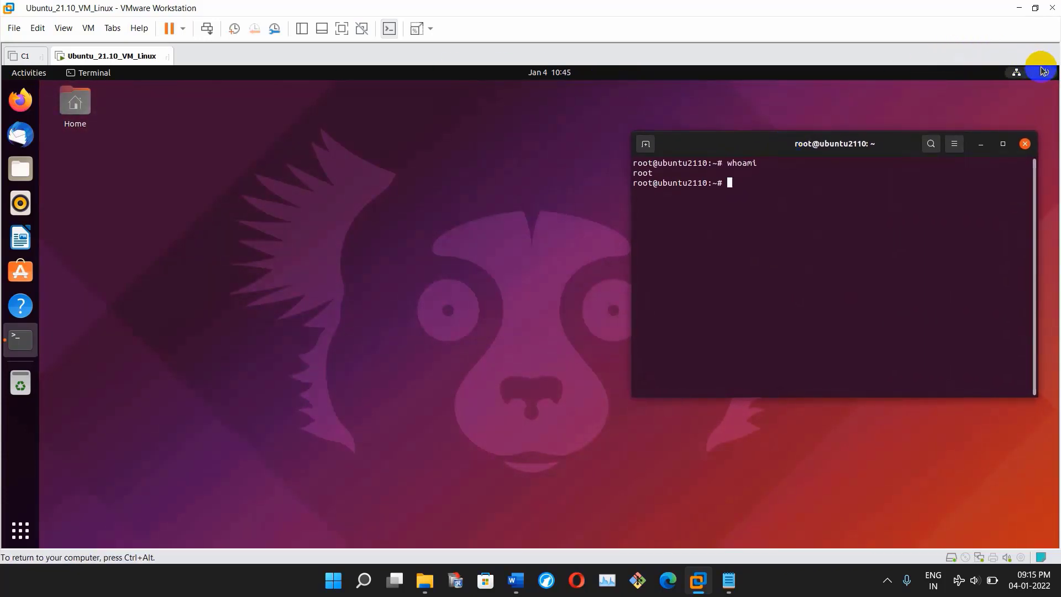